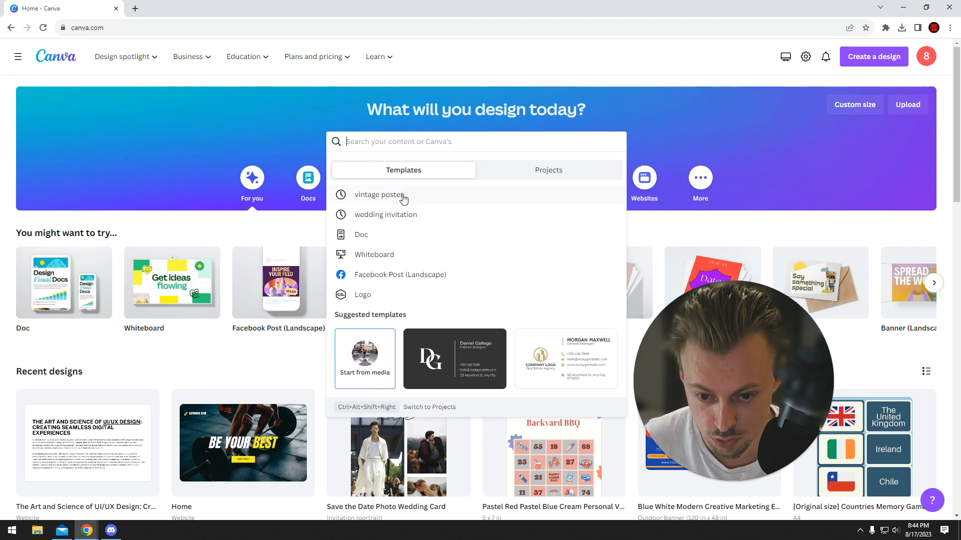
Step: Open the Yellow and Blue Vintage Seoul Korean Poster template from the vintage poster results for editing and close the side panel
{"action": "scroll", "coordinate": [300, 227], "scroll_direction": "down", "scroll_amount": 3}
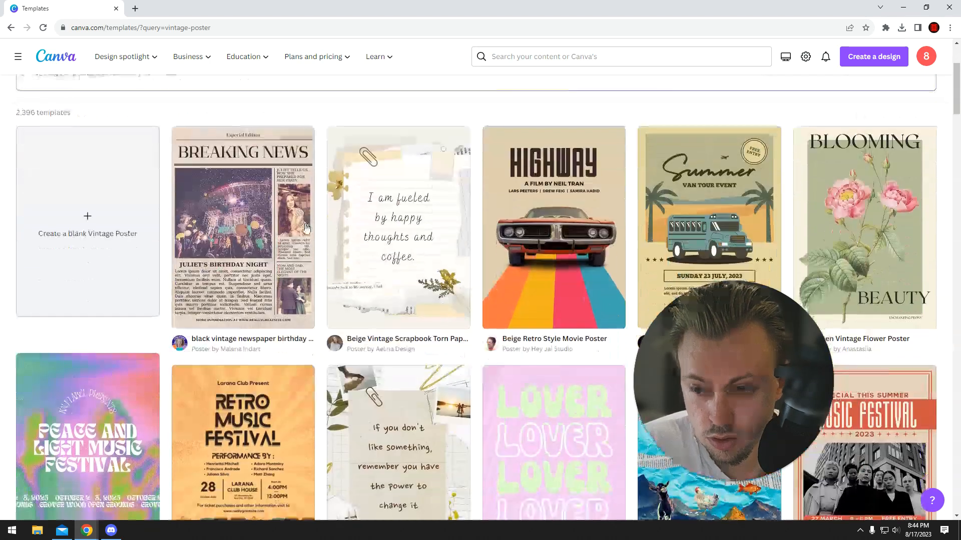
{"action": "scroll", "coordinate": [272, 225], "scroll_direction": "up", "scroll_amount": 2}
{"action": "scroll", "coordinate": [274, 236], "scroll_direction": "down", "scroll_amount": 1}
{"action": "scroll", "coordinate": [277, 239], "scroll_direction": "down", "scroll_amount": 10}
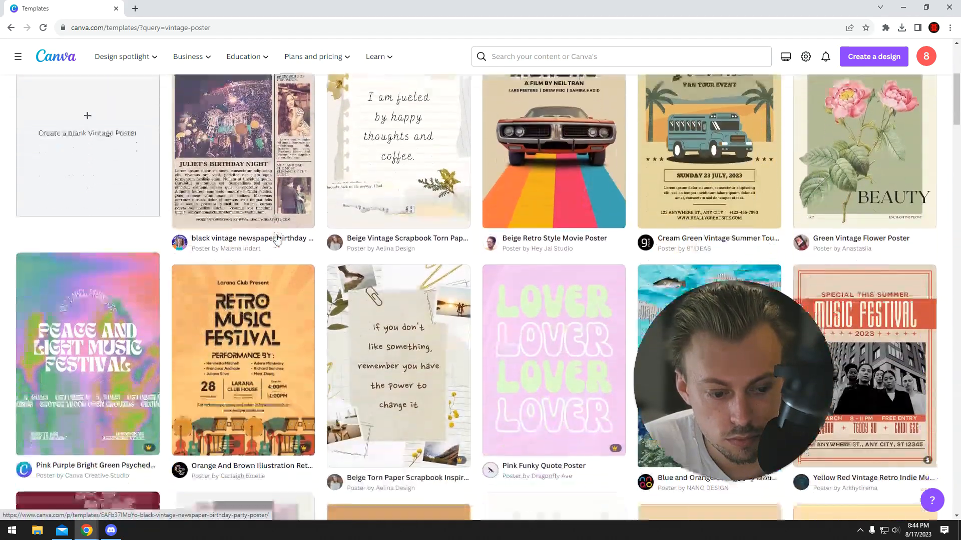
{"action": "scroll", "coordinate": [281, 242], "scroll_direction": "down", "scroll_amount": 9}
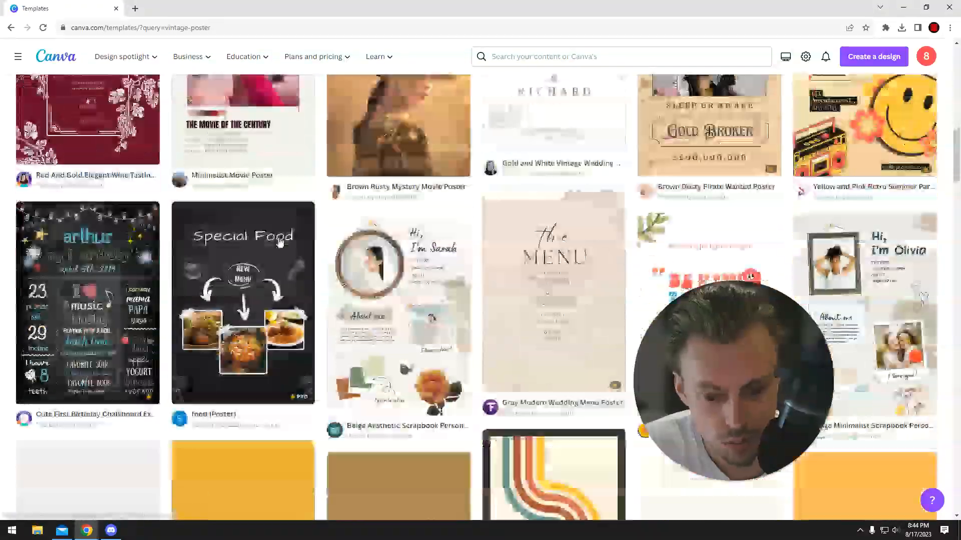
{"action": "scroll", "coordinate": [280, 243], "scroll_direction": "down", "scroll_amount": 1}
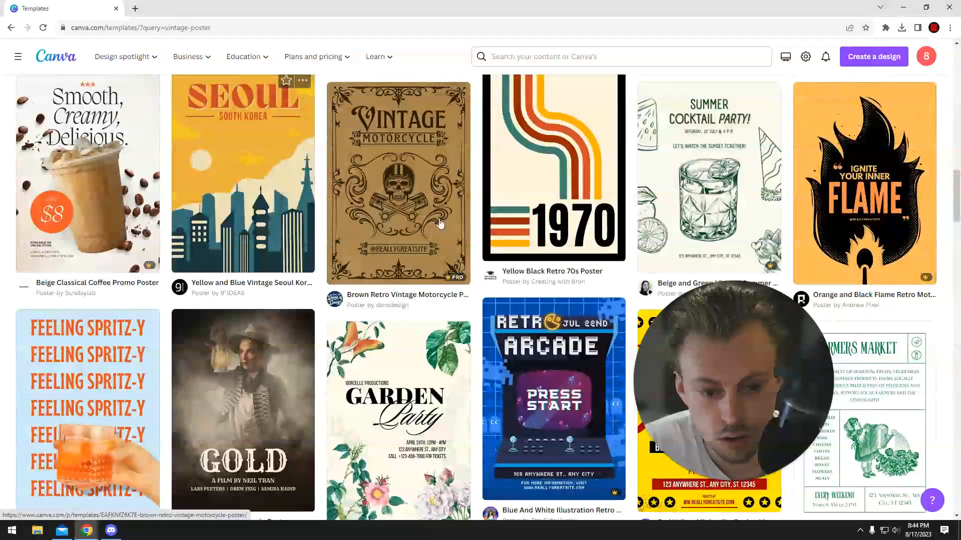
{"action": "scroll", "coordinate": [276, 261], "scroll_direction": "up", "scroll_amount": 2}
{"action": "left_click", "coordinate": [275, 260]}
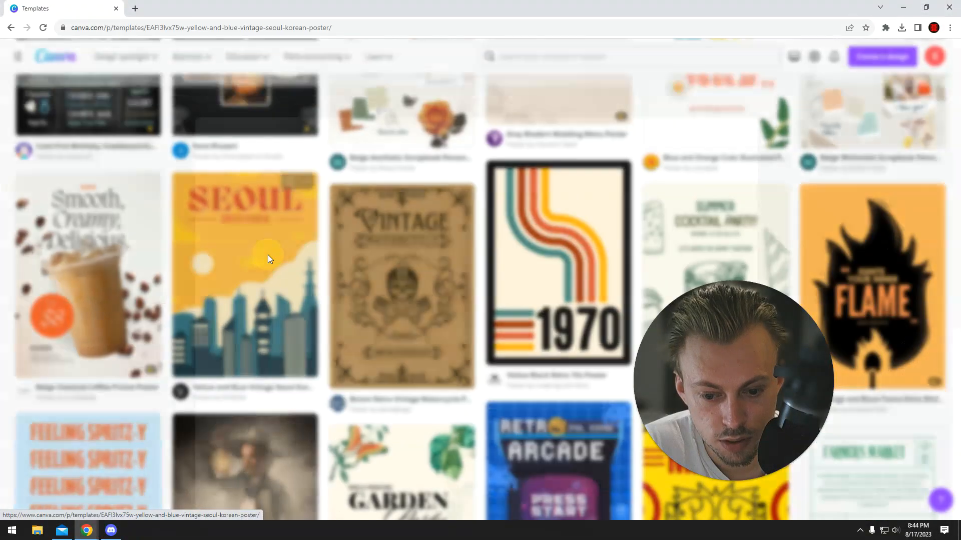
{"action": "left_click", "coordinate": [660, 166]}
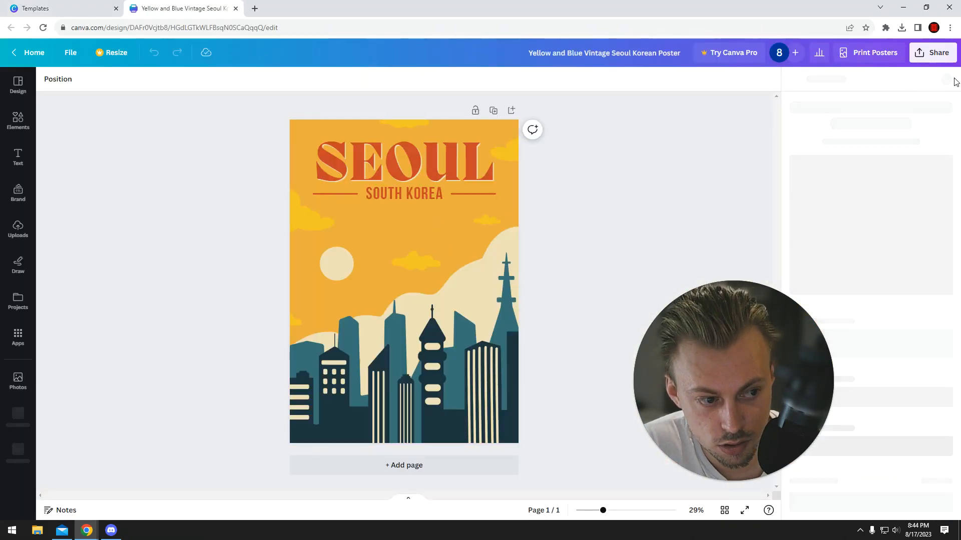
{"action": "left_click", "coordinate": [948, 80]}
Step: Try to move the SEOUL title slightly and undo the move
{"action": "left_click", "coordinate": [479, 169]}
{"action": "left_click_drag", "start_coordinate": [469, 183], "coordinate": [466, 179]}
{"action": "key", "text": "ctrl+z"}
Step: Examine the poster's skyline illustration and title, including the colour choices for the illustration's orange
{"action": "left_click", "coordinate": [512, 330]}
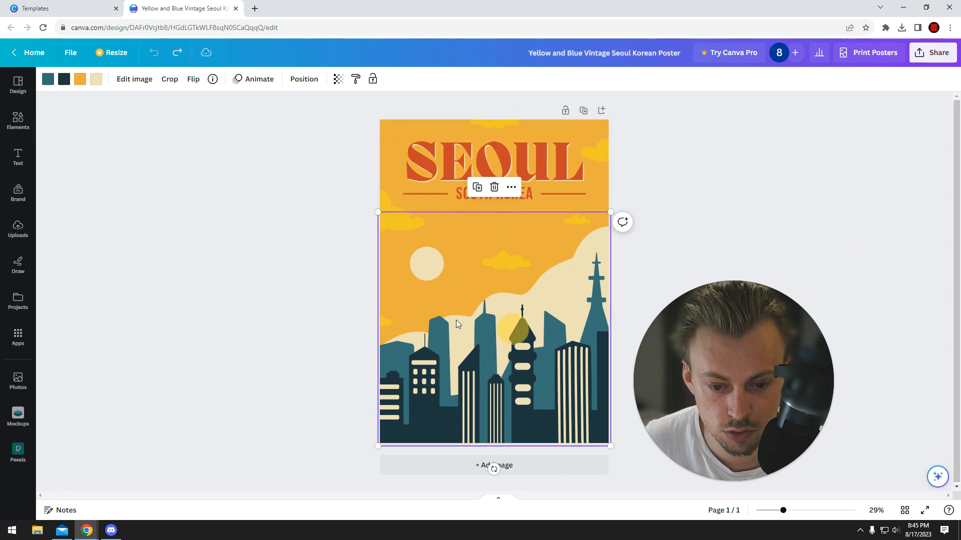
{"action": "left_click", "coordinate": [493, 166]}
{"action": "left_click", "coordinate": [266, 157]}
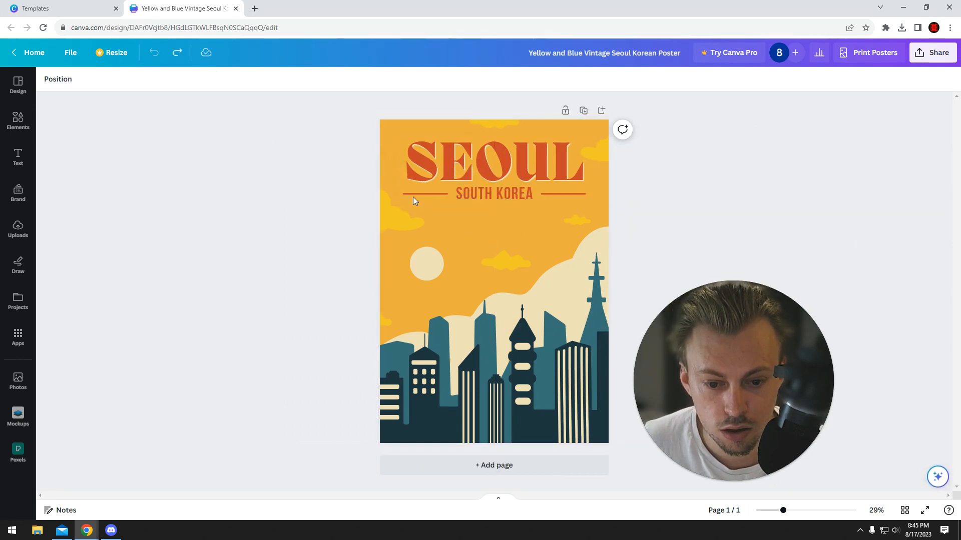
{"action": "left_click", "coordinate": [440, 229]}
{"action": "left_click", "coordinate": [80, 78]}
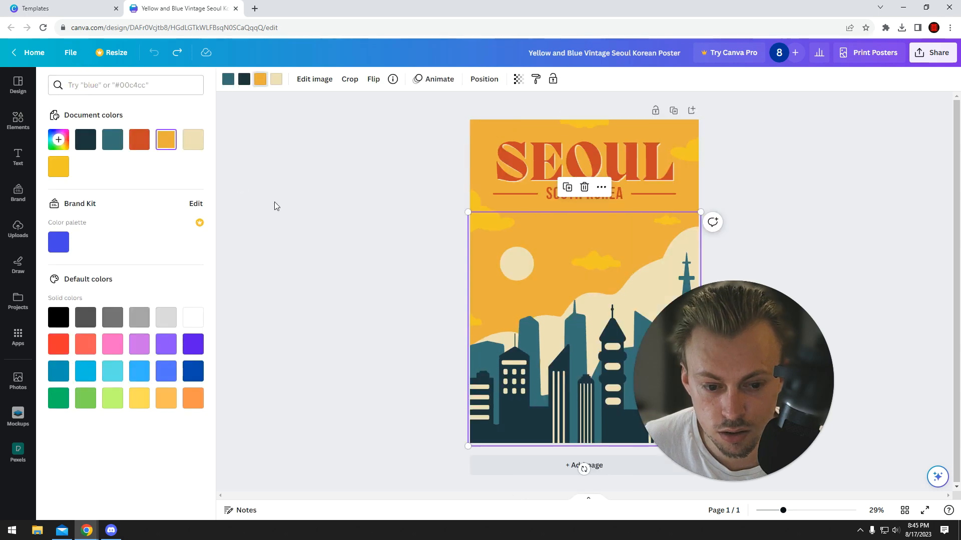
{"action": "left_click", "coordinate": [299, 198]}
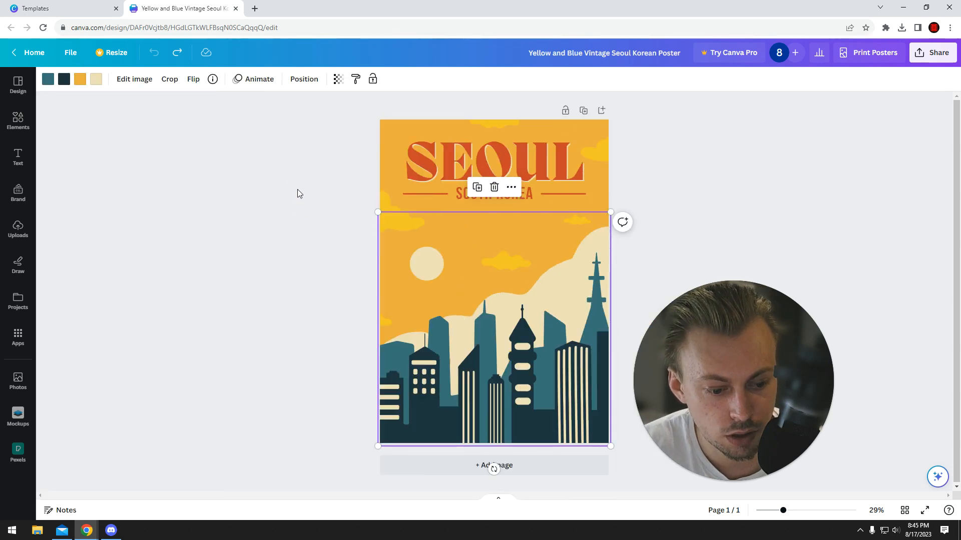
Step: Delete all text and graphics from the poster together with its orange background
{"action": "left_click_drag", "start_coordinate": [292, 133], "coordinate": [611, 443]}
{"action": "left_click", "coordinate": [219, 273]}
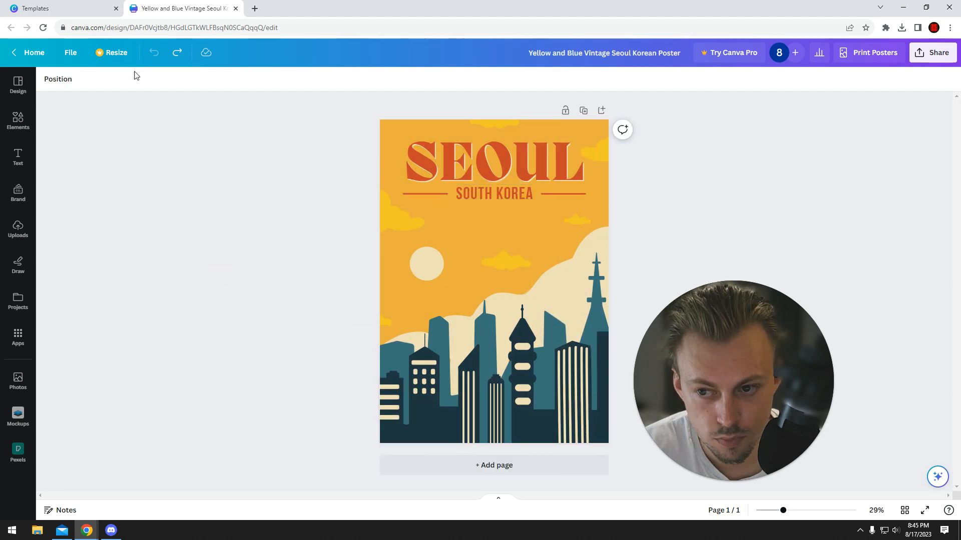
{"action": "left_click_drag", "start_coordinate": [267, 122], "coordinate": [604, 431]}
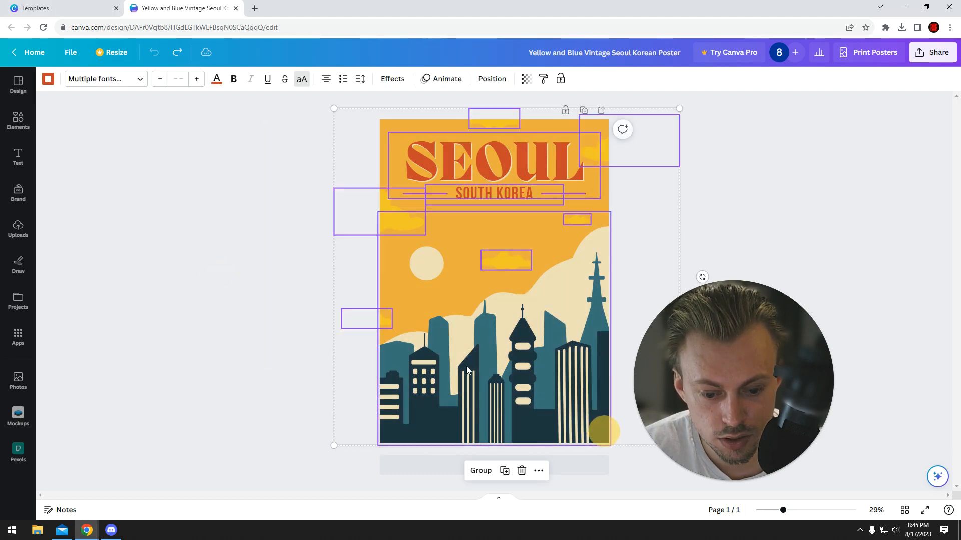
{"action": "left_click", "coordinate": [279, 283]}
{"action": "left_click_drag", "start_coordinate": [281, 112], "coordinate": [609, 410]}
{"action": "key", "text": "Delete"}
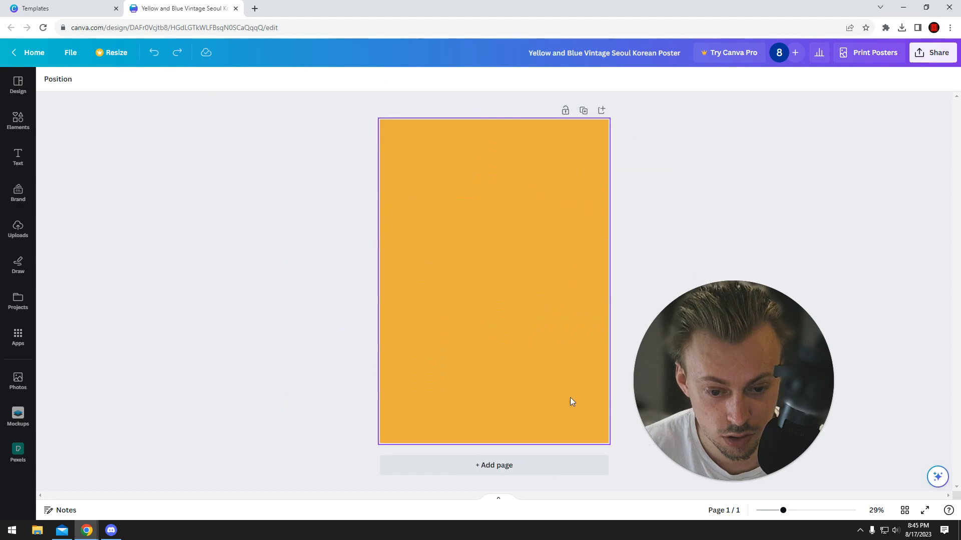
{"action": "key", "text": "Delete"}
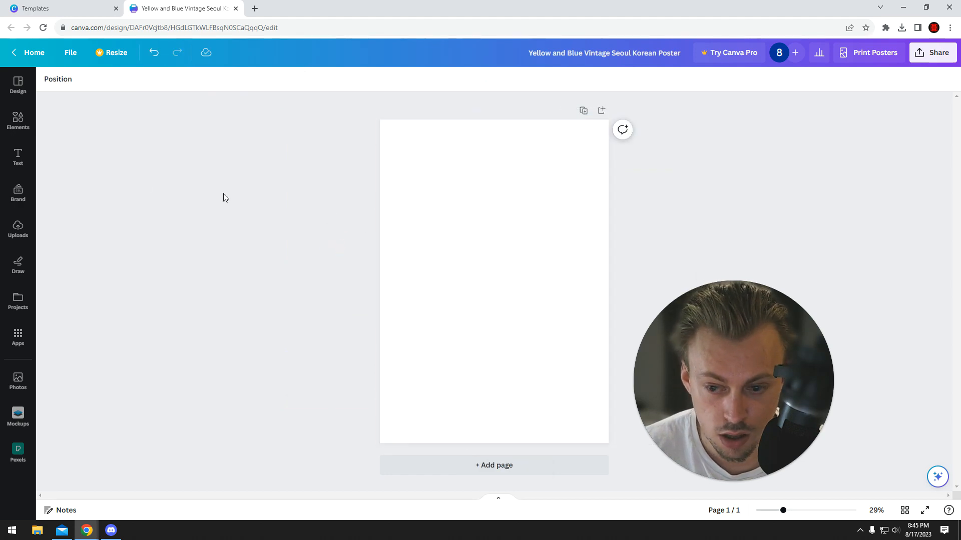
Step: Add the uploaded runway photo of the man in white clothes and enlarge it to cover the whole page
{"action": "left_click", "coordinate": [18, 229]}
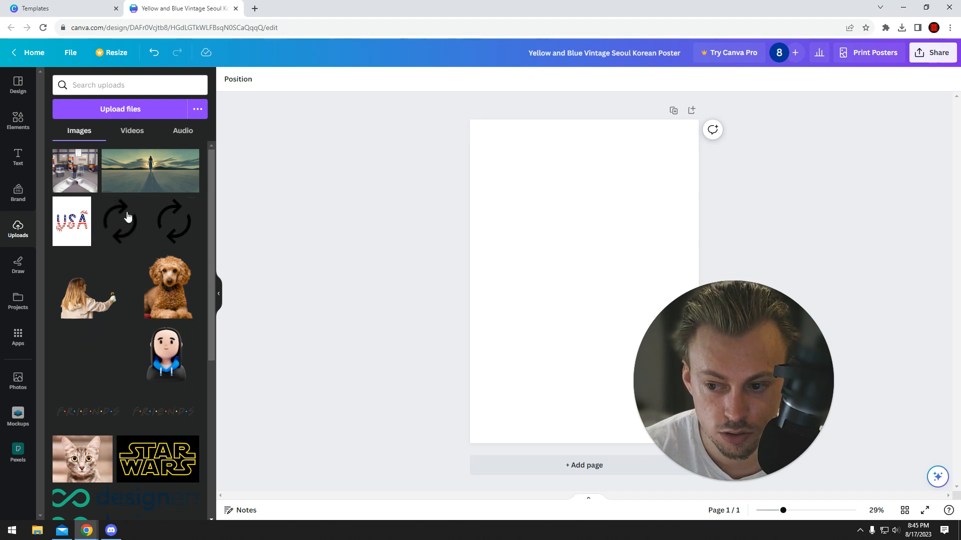
{"action": "scroll", "coordinate": [161, 329], "scroll_direction": "down", "scroll_amount": 5}
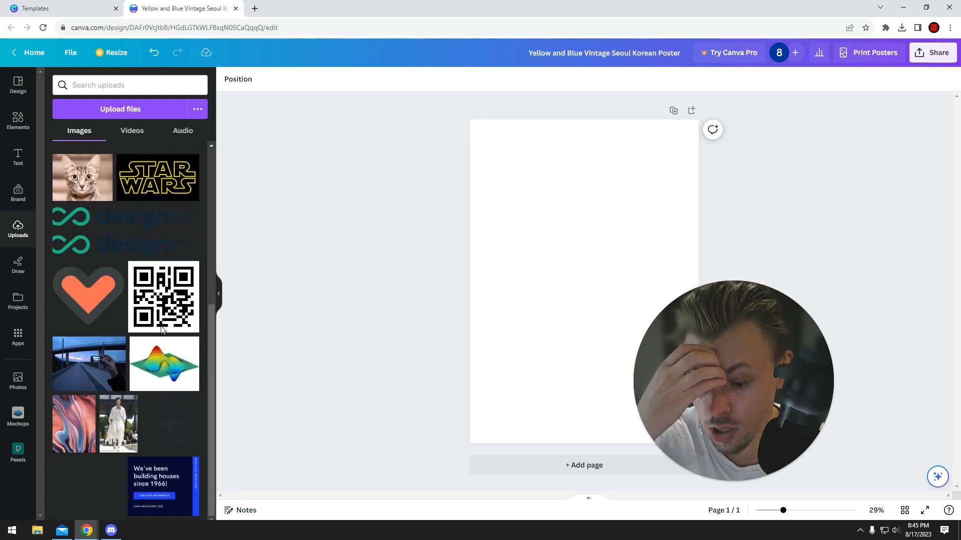
{"action": "left_click_drag", "start_coordinate": [119, 424], "coordinate": [504, 182]}
{"action": "left_click_drag", "start_coordinate": [606, 323], "coordinate": [715, 439]}
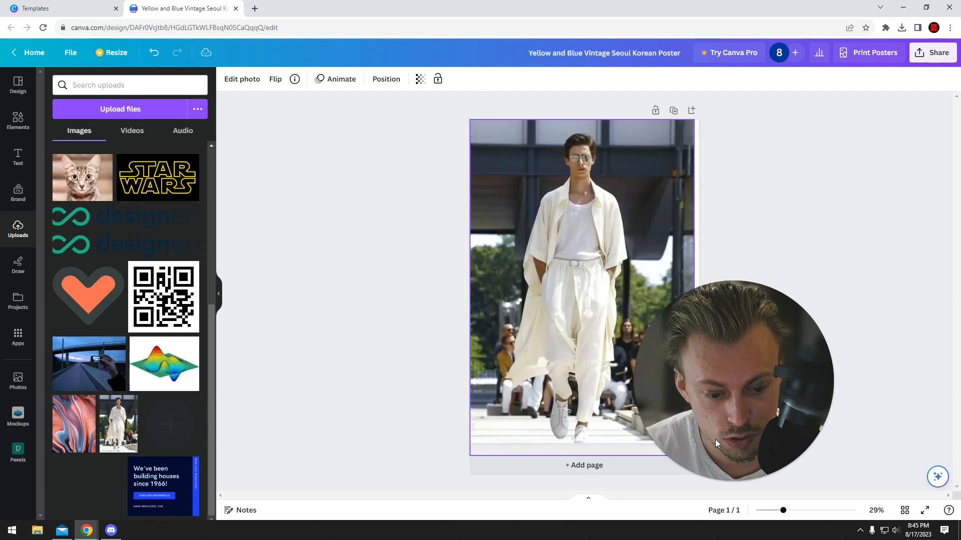
{"action": "left_click_drag", "start_coordinate": [586, 322], "coordinate": [591, 316]}
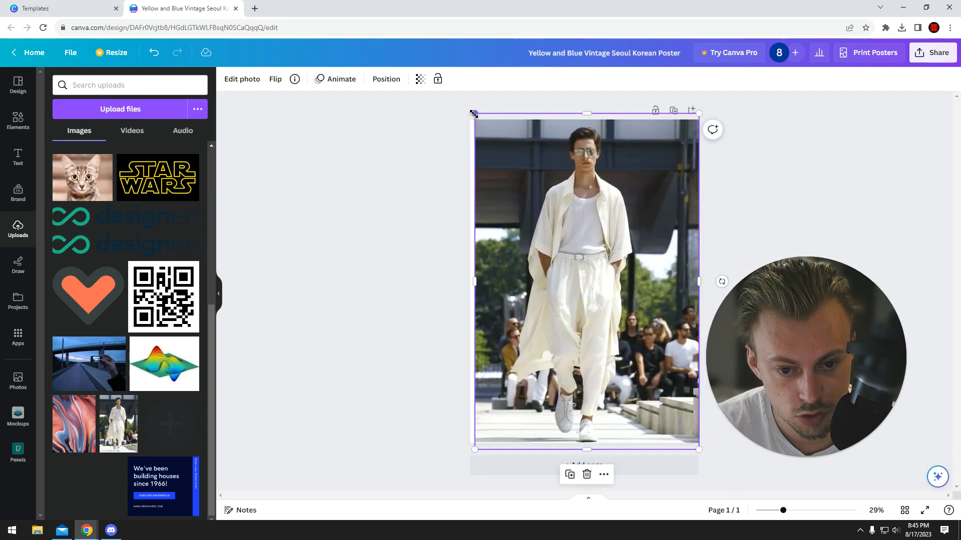
{"action": "left_click_drag", "start_coordinate": [474, 114], "coordinate": [466, 107]}
{"action": "left_click_drag", "start_coordinate": [496, 140], "coordinate": [495, 151]}
Step: Search the elements for "vintage effect" and look through all the graphics for a suitable overlay
{"action": "left_click", "coordinate": [21, 120]}
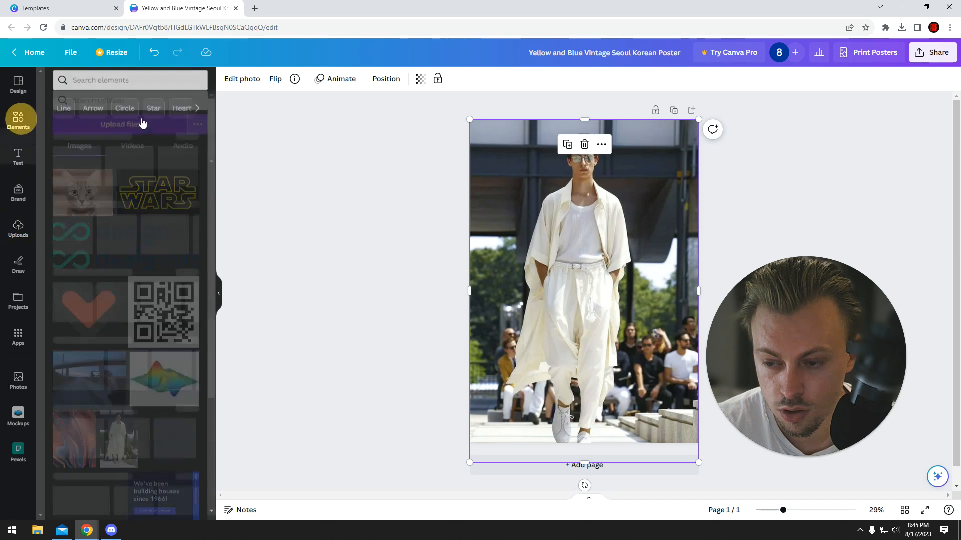
{"action": "left_click", "coordinate": [92, 129]}
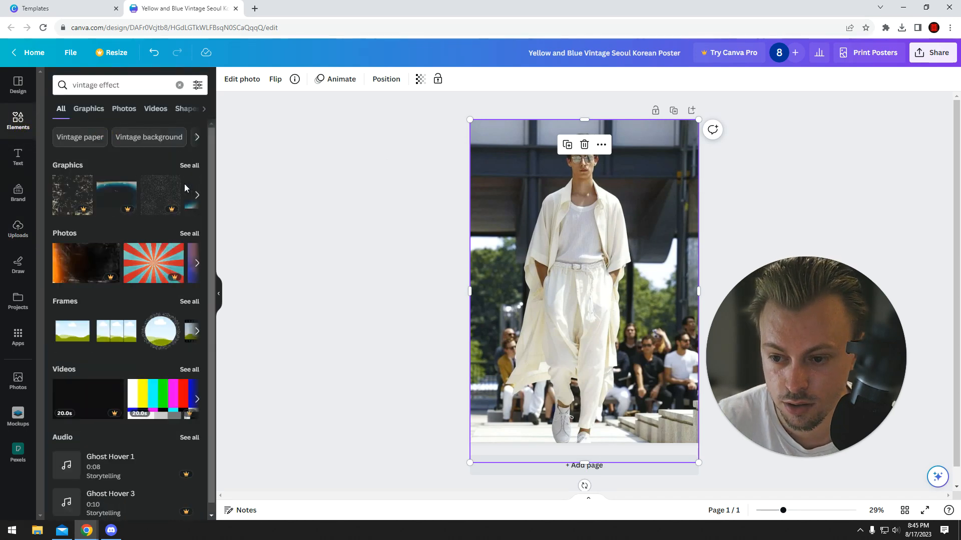
{"action": "left_click", "coordinate": [187, 166]}
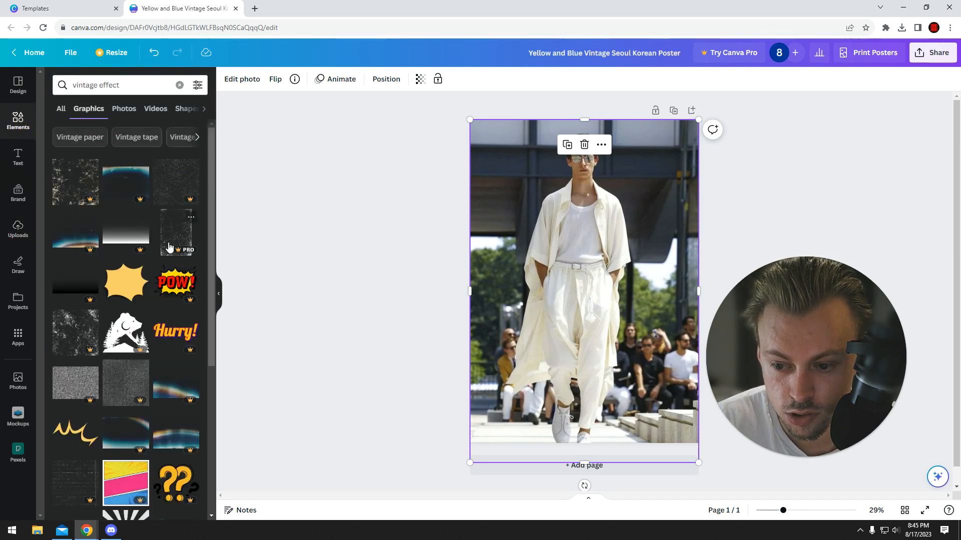
{"action": "scroll", "coordinate": [169, 232], "scroll_direction": "down", "scroll_amount": 5}
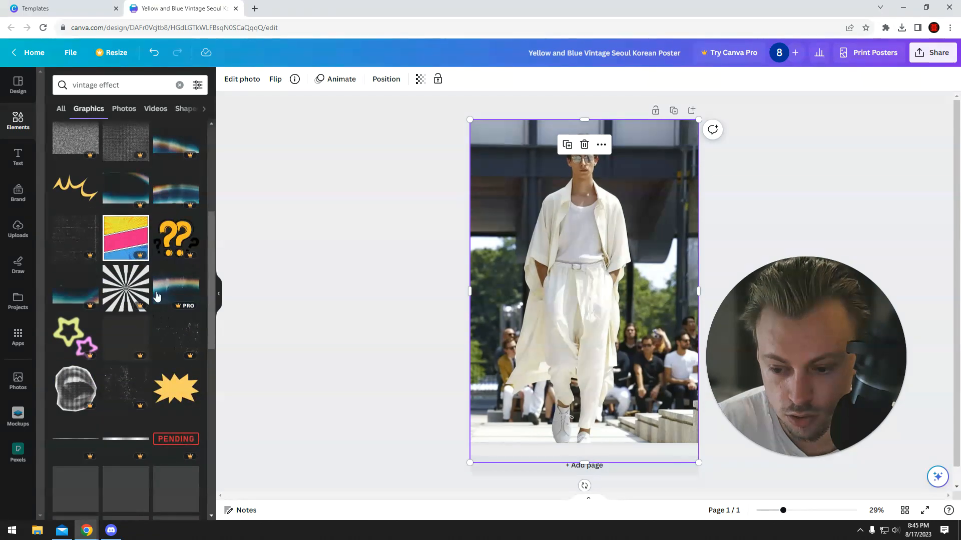
{"action": "scroll", "coordinate": [170, 333], "scroll_direction": "down", "scroll_amount": 7}
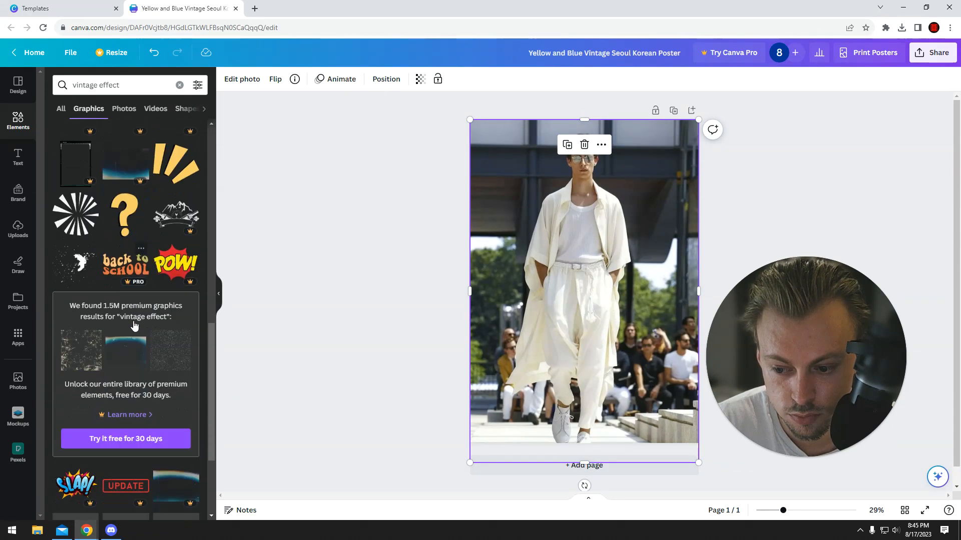
{"action": "scroll", "coordinate": [134, 321], "scroll_direction": "down", "scroll_amount": 5}
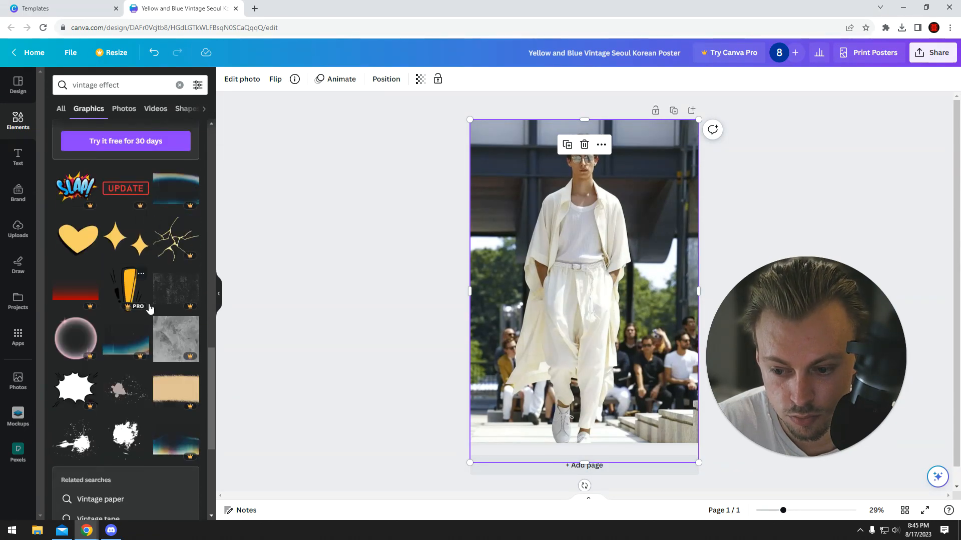
{"action": "scroll", "coordinate": [166, 295], "scroll_direction": "up", "scroll_amount": 12}
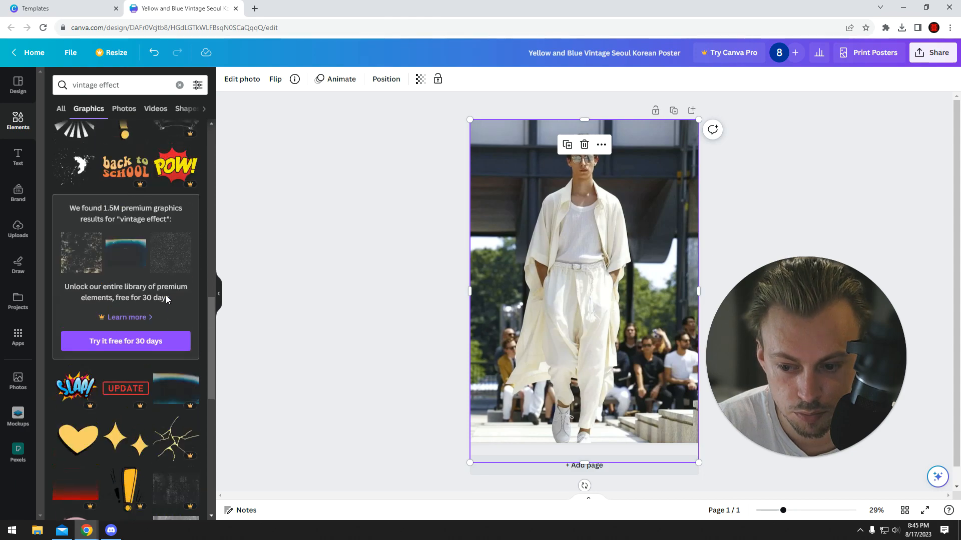
{"action": "scroll", "coordinate": [160, 295], "scroll_direction": "up", "scroll_amount": 5}
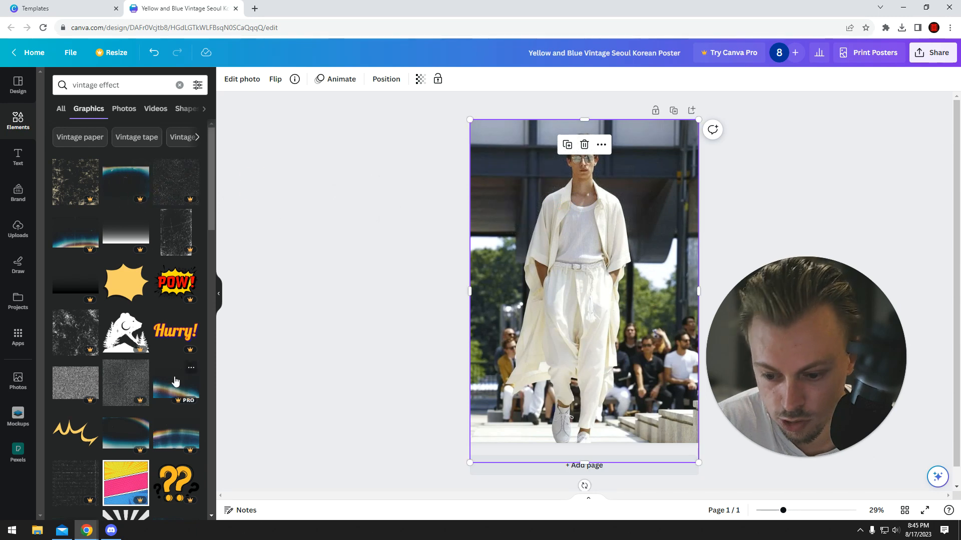
Step: Try a white-speckled texture overlay enlarged to the page width over the photo, and delete it
{"action": "left_click_drag", "start_coordinate": [536, 154], "coordinate": [498, 159]}
{"action": "left_click_drag", "start_coordinate": [562, 212], "coordinate": [700, 350]}
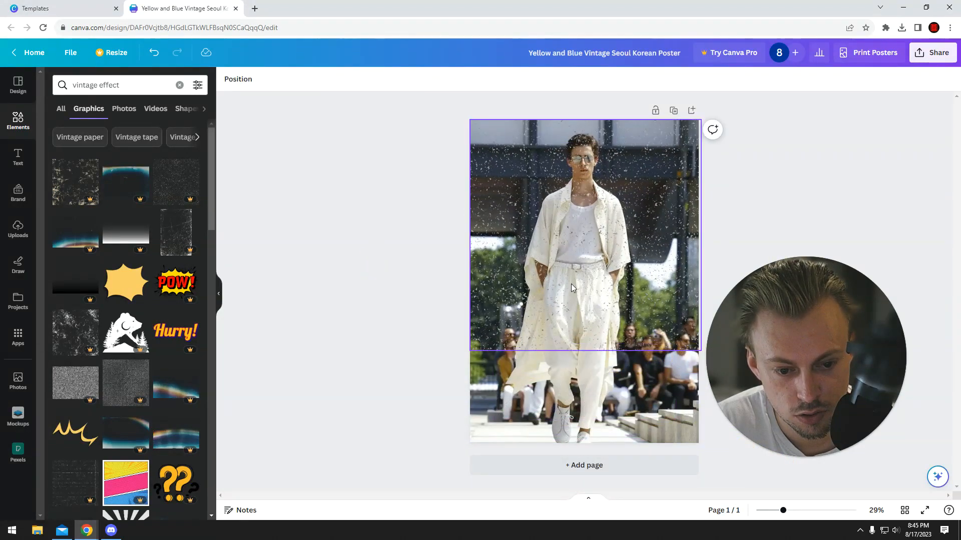
{"action": "left_click", "coordinate": [554, 298]}
{"action": "key", "text": "Delete"}
Step: Try another dark vintage texture graphic over the upper part of the photo, and delete it
{"action": "scroll", "coordinate": [104, 334], "scroll_direction": "down", "scroll_amount": 2}
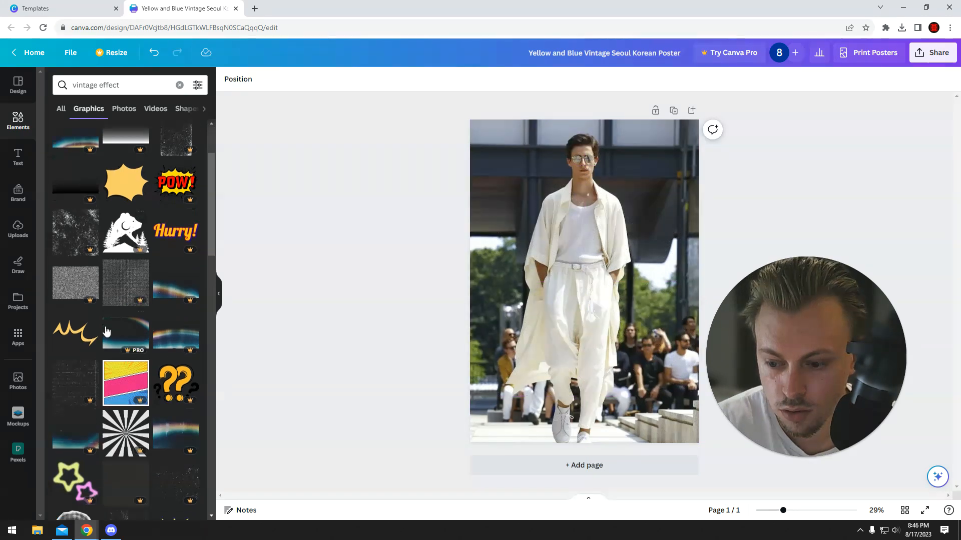
{"action": "scroll", "coordinate": [76, 273], "scroll_direction": "down", "scroll_amount": 3}
{"action": "left_click_drag", "start_coordinate": [555, 233], "coordinate": [488, 146]}
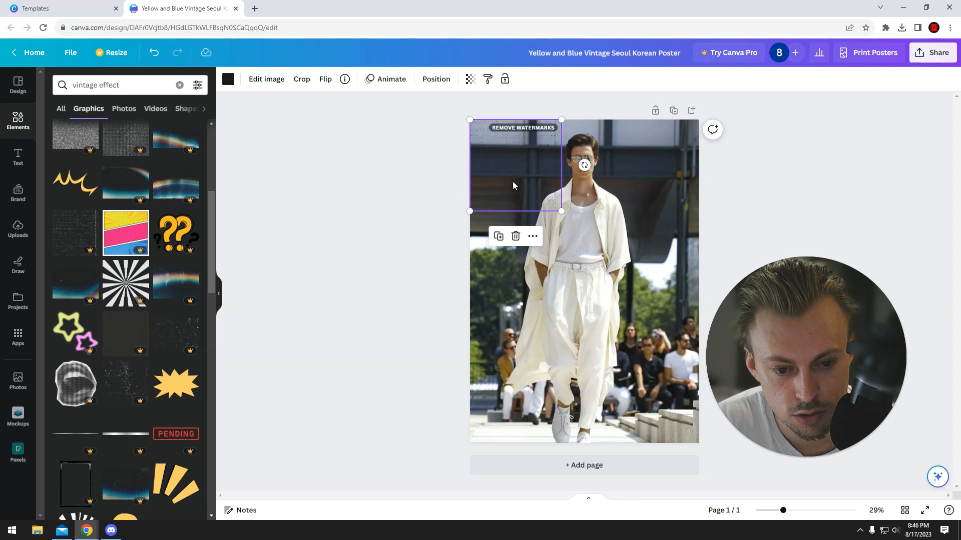
{"action": "left_click_drag", "start_coordinate": [513, 182], "coordinate": [545, 231]}
{"action": "key", "text": "Delete"}
Step: Add the dark dust-speckle texture over the photo and enlarge it beyond the page width
{"action": "left_click_drag", "start_coordinate": [177, 334], "coordinate": [477, 159]}
{"action": "left_click_drag", "start_coordinate": [562, 184], "coordinate": [784, 284]}
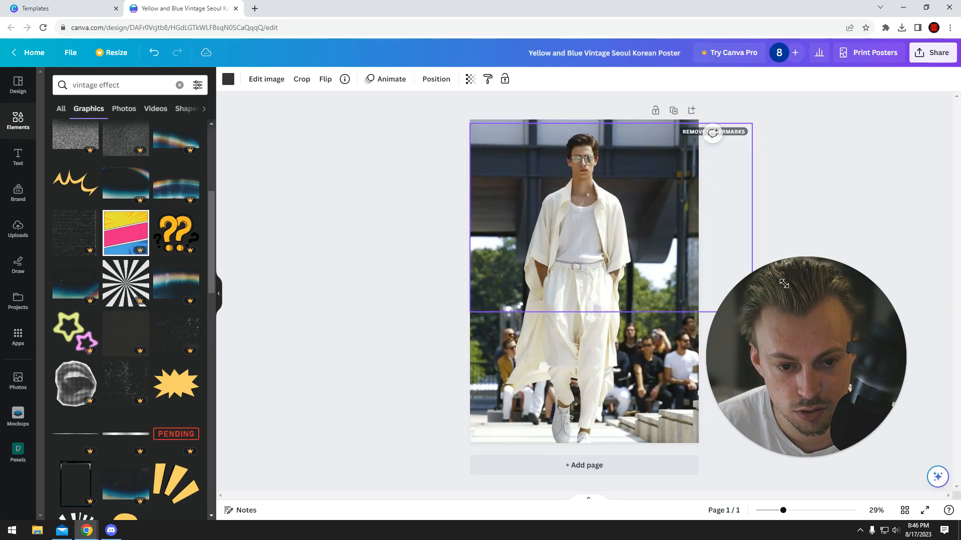
{"action": "left_click", "coordinate": [613, 222]}
{"action": "left_click", "coordinate": [371, 242]}
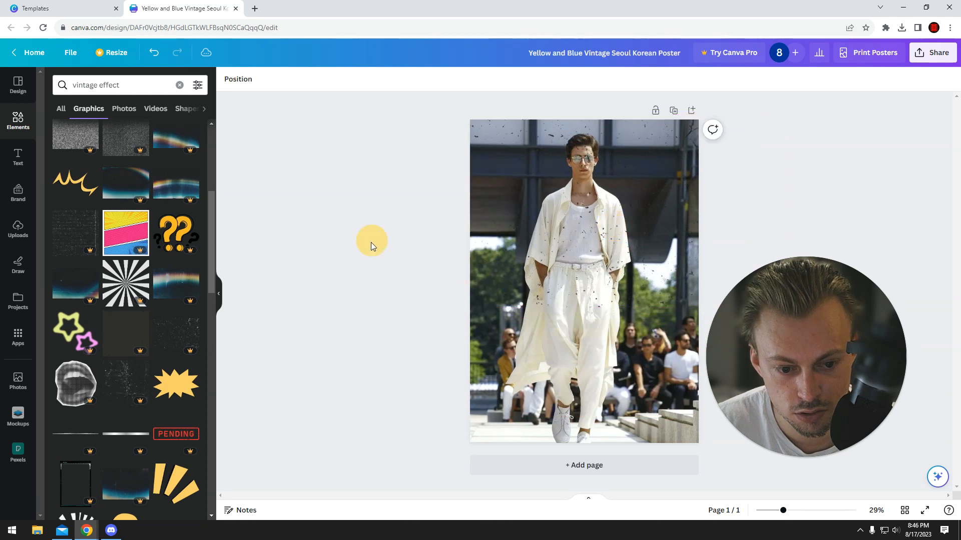
Step: Try the warm Capri filter on the runway photo and replace it with the cool Nordic filter
{"action": "left_click", "coordinate": [521, 348]}
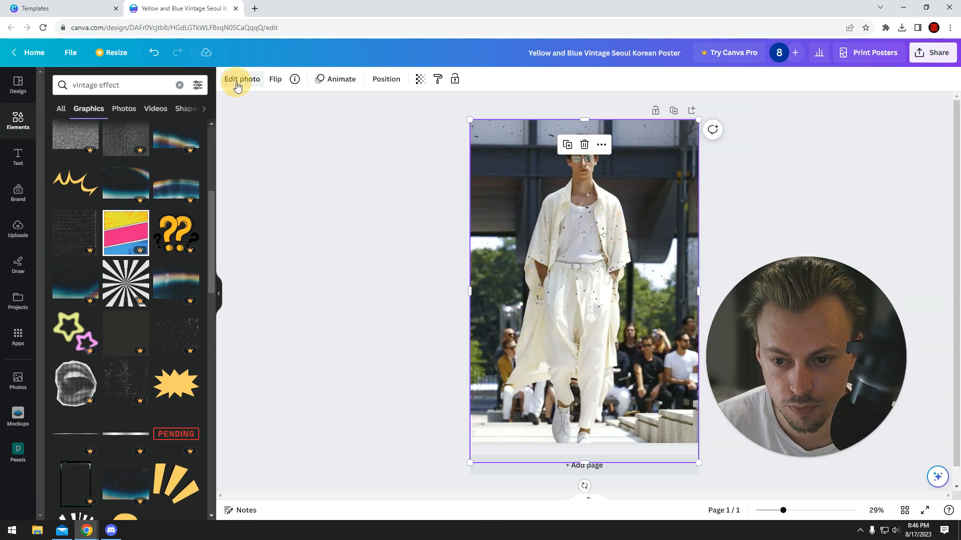
{"action": "left_click", "coordinate": [239, 80]}
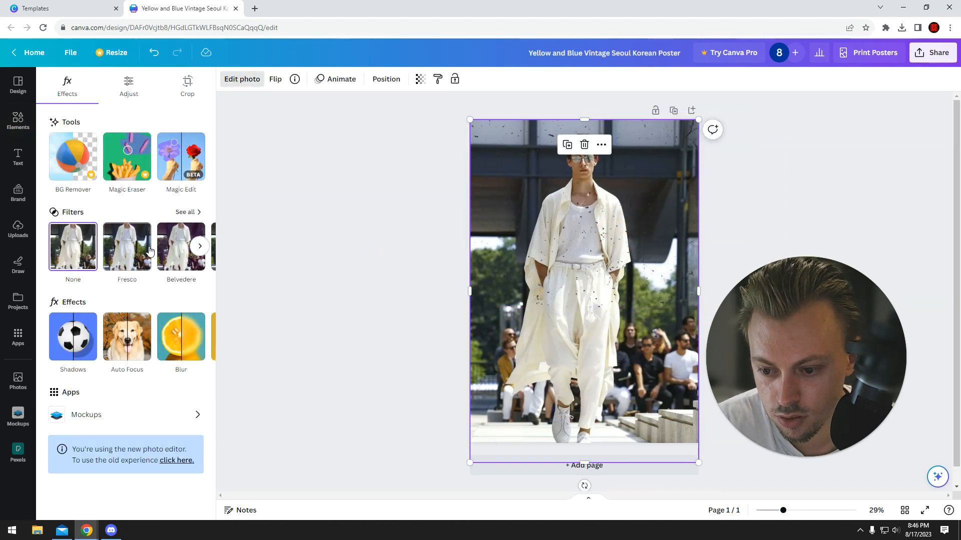
{"action": "left_click", "coordinate": [189, 210]}
{"action": "left_click", "coordinate": [136, 326]}
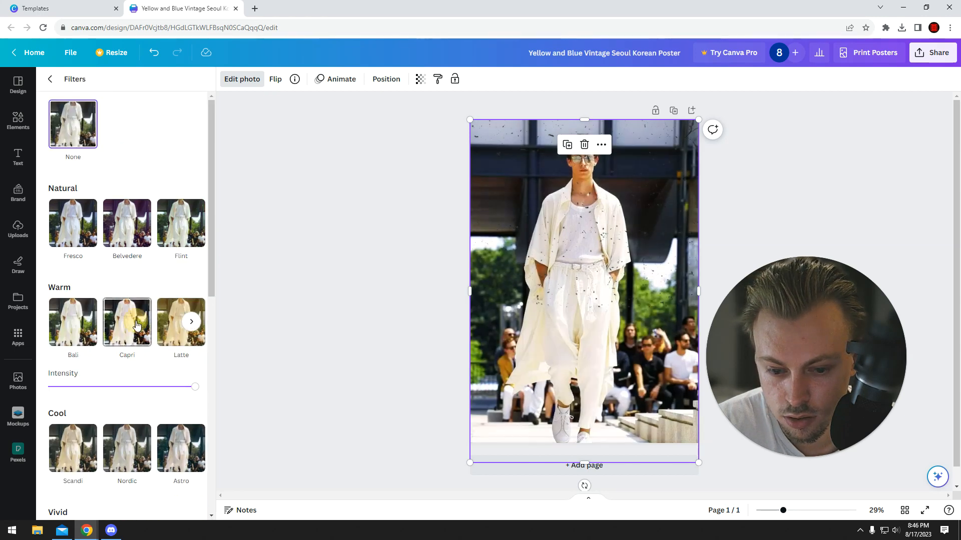
{"action": "scroll", "coordinate": [128, 330], "scroll_direction": "down", "scroll_amount": 2}
{"action": "left_click", "coordinate": [125, 340]}
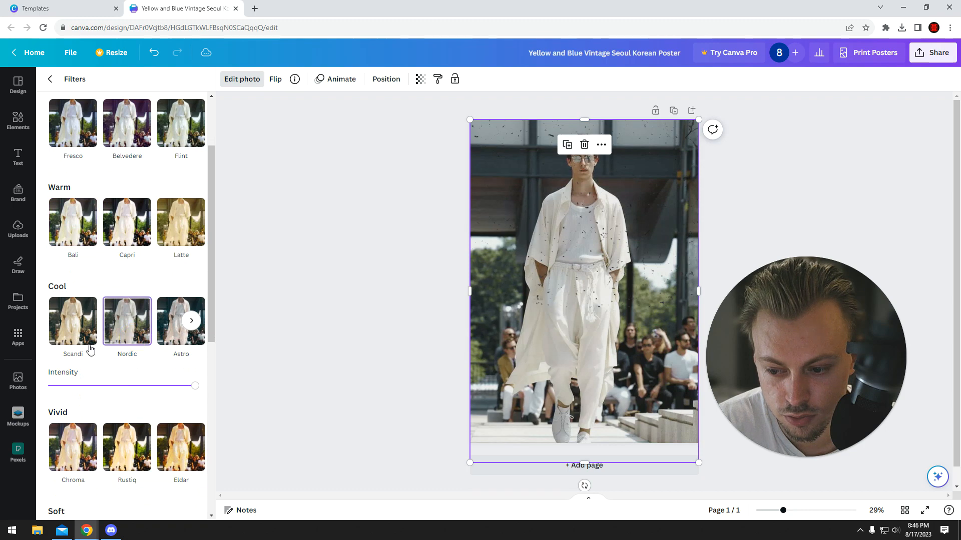
Step: Try the cool Scandi filter and the vintage Fade and Vinto filters on the runway photo
{"action": "left_click", "coordinate": [76, 322]}
{"action": "scroll", "coordinate": [126, 327], "scroll_direction": "down", "scroll_amount": 6}
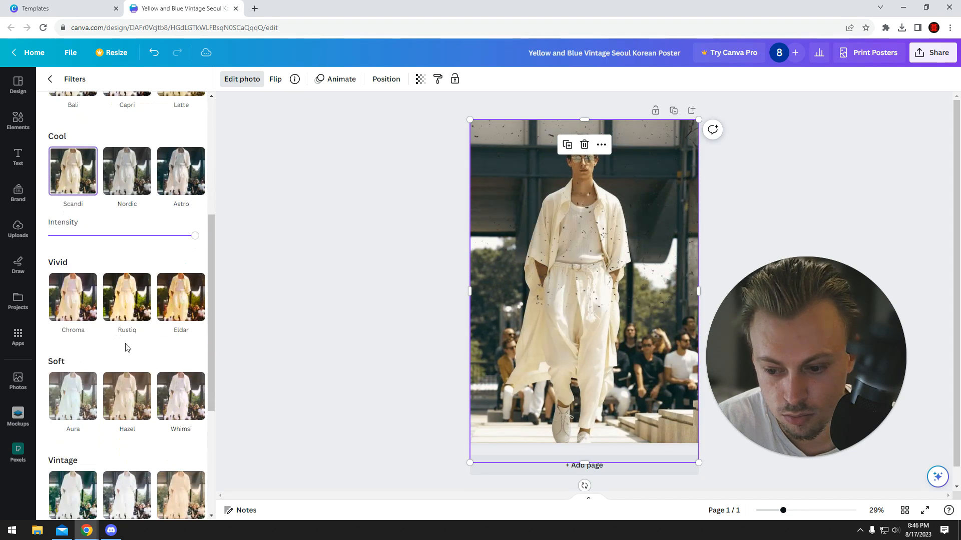
{"action": "left_click", "coordinate": [128, 350]}
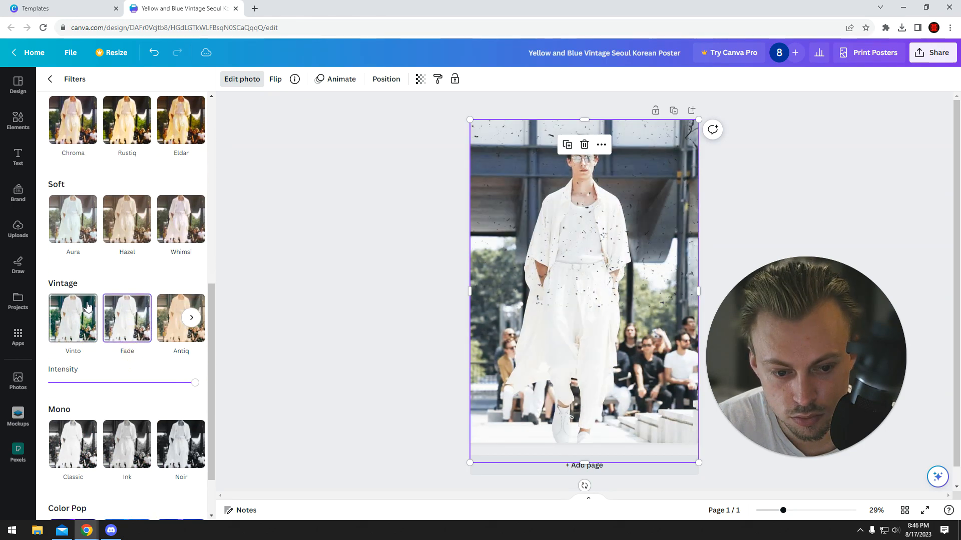
{"action": "left_click", "coordinate": [98, 331]}
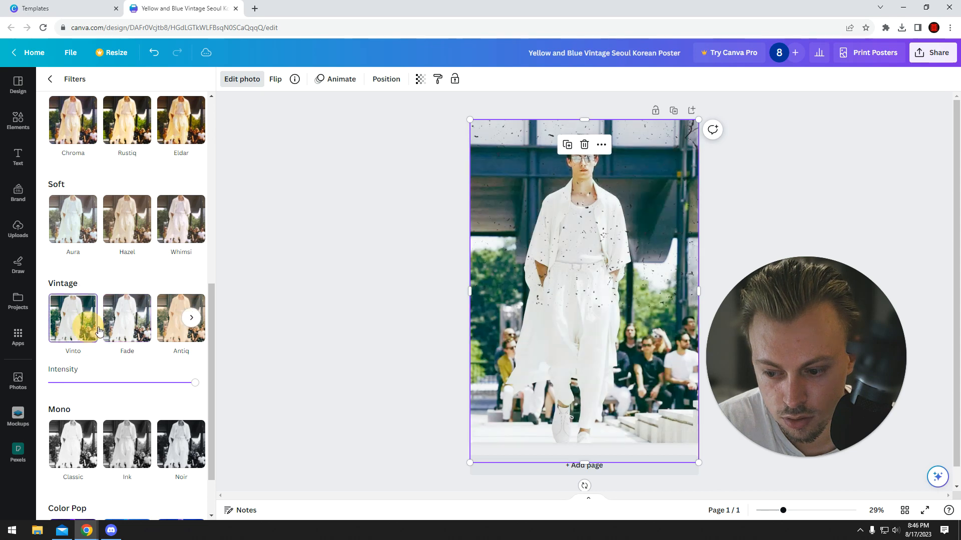
{"action": "left_click", "coordinate": [159, 324]}
Step: Try the Dream filter, and apply the vintage Retro filter to the photo at about two thirds intensity
{"action": "left_click", "coordinate": [192, 317]}
{"action": "left_click", "coordinate": [125, 328]}
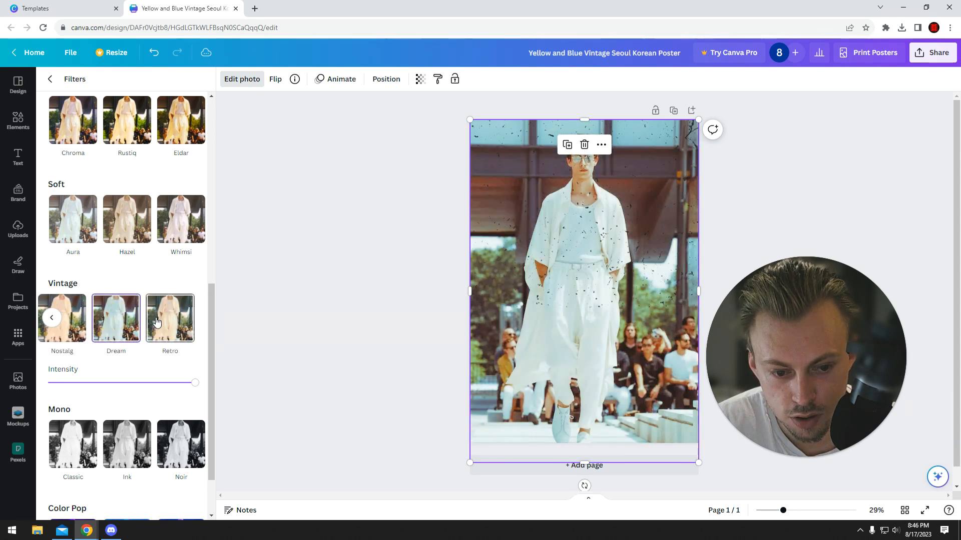
{"action": "left_click_drag", "start_coordinate": [157, 384], "coordinate": [141, 384]}
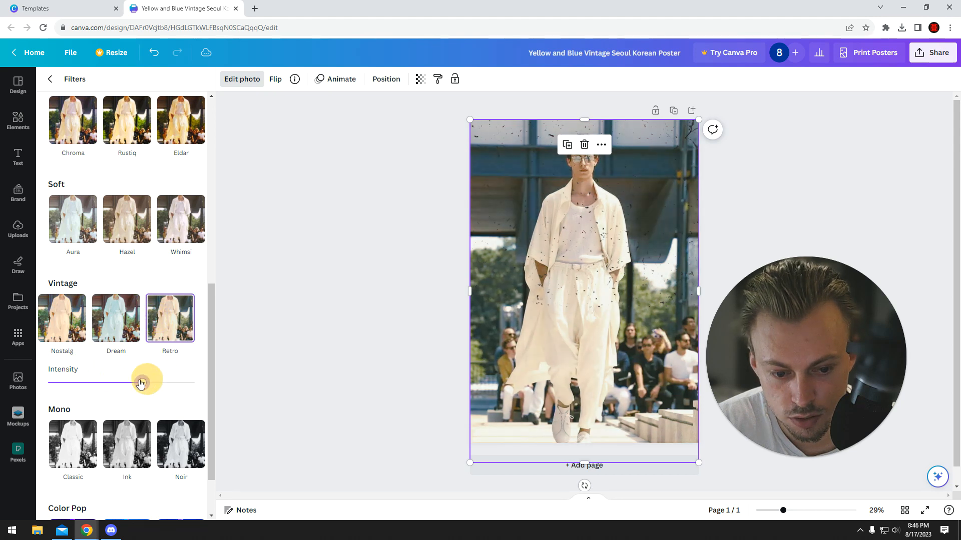
{"action": "left_click", "coordinate": [52, 80]}
Step: Remove the dark dust-speckle texture from the photo and return to the vintage effect graphics
{"action": "left_click", "coordinate": [326, 223]}
{"action": "left_click_drag", "start_coordinate": [534, 271], "coordinate": [518, 256]}
{"action": "left_click", "coordinate": [380, 262]}
{"action": "left_click_drag", "start_coordinate": [508, 372], "coordinate": [506, 349]}
{"action": "left_click", "coordinate": [319, 248]}
{"action": "left_click", "coordinate": [136, 85]}
{"action": "left_click", "coordinate": [161, 132]}
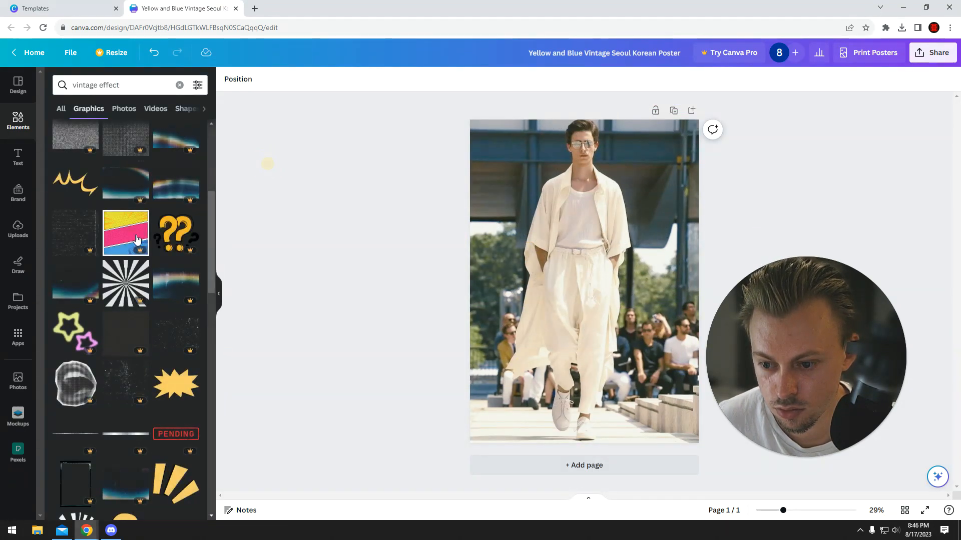
Step: Try another graphic from further down the vintage effect results over the photo, and delete it
{"action": "scroll", "coordinate": [132, 275], "scroll_direction": "down", "scroll_amount": 5}
{"action": "scroll", "coordinate": [131, 275], "scroll_direction": "down", "scroll_amount": 10}
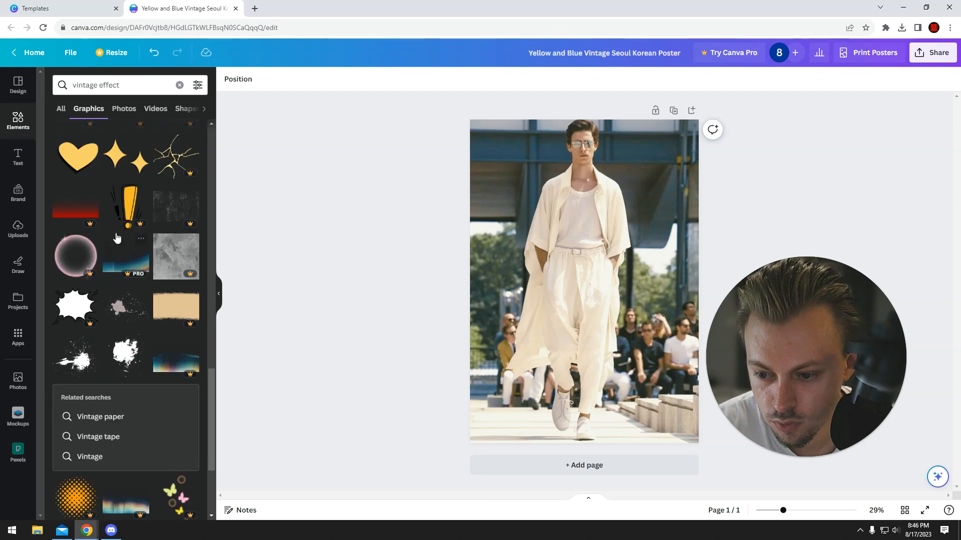
{"action": "scroll", "coordinate": [135, 282], "scroll_direction": "down", "scroll_amount": 6}
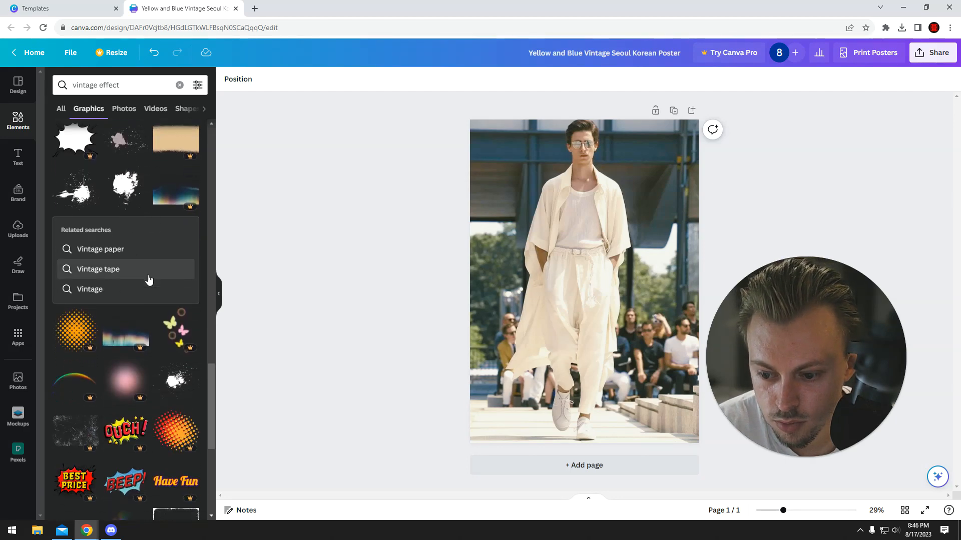
{"action": "left_click_drag", "start_coordinate": [370, 296], "coordinate": [504, 168]}
{"action": "key", "text": "Delete"}
Step: Add a fine speckled texture from the vintage effect graphics and enlarge it beyond the page width over the photo
{"action": "scroll", "coordinate": [154, 334], "scroll_direction": "down", "scroll_amount": 3}
{"action": "left_click_drag", "start_coordinate": [146, 375], "coordinate": [832, 461]}
{"action": "left_click_drag", "start_coordinate": [615, 227], "coordinate": [523, 200]}
{"action": "left_click", "coordinate": [331, 193]}
{"action": "left_click", "coordinate": [540, 226]}
{"action": "left_click", "coordinate": [356, 199]}
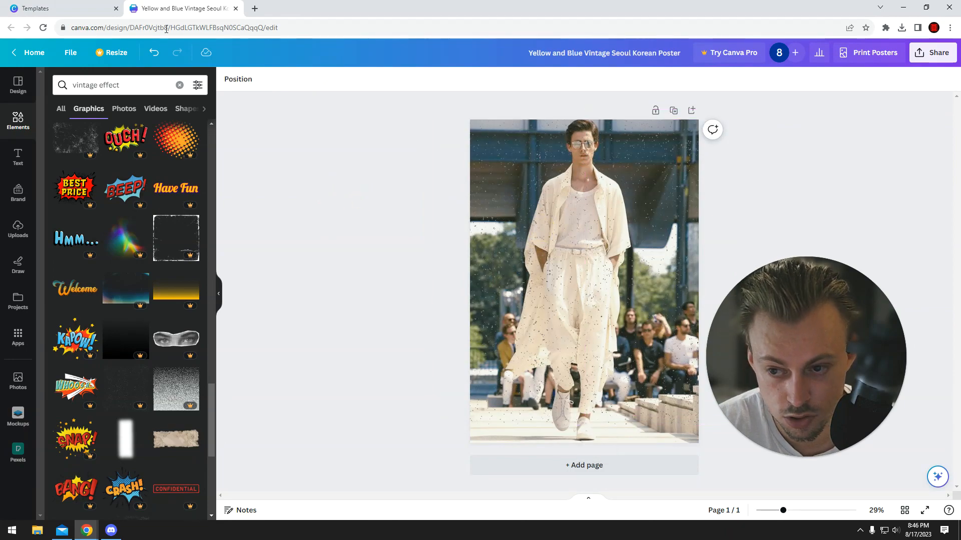
Step: Browse the vintage poster templates for examples of vintage looks to compare with the poster design
{"action": "left_click", "coordinate": [65, 9]}
{"action": "left_click", "coordinate": [87, 193]}
{"action": "scroll", "coordinate": [241, 170], "scroll_direction": "down", "scroll_amount": 4}
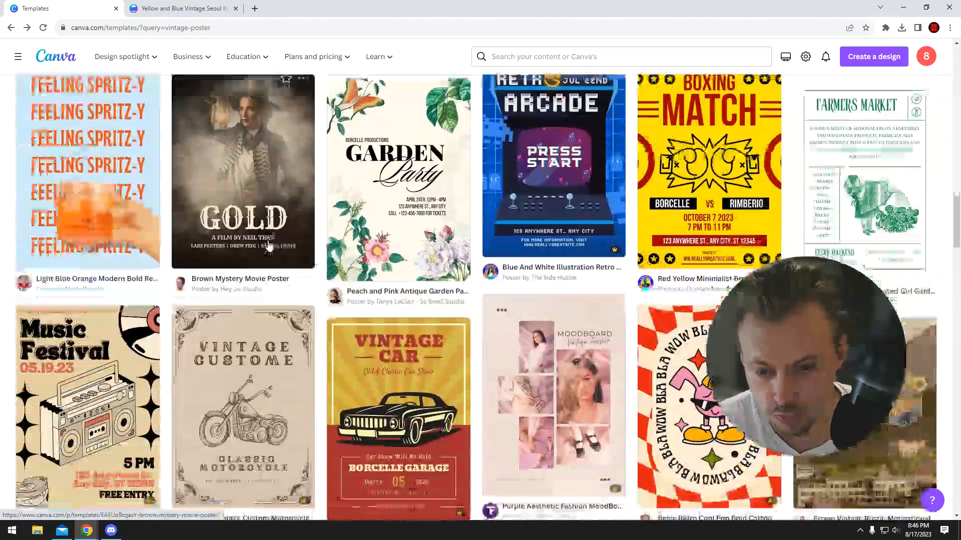
{"action": "scroll", "coordinate": [242, 170], "scroll_direction": "up", "scroll_amount": 1}
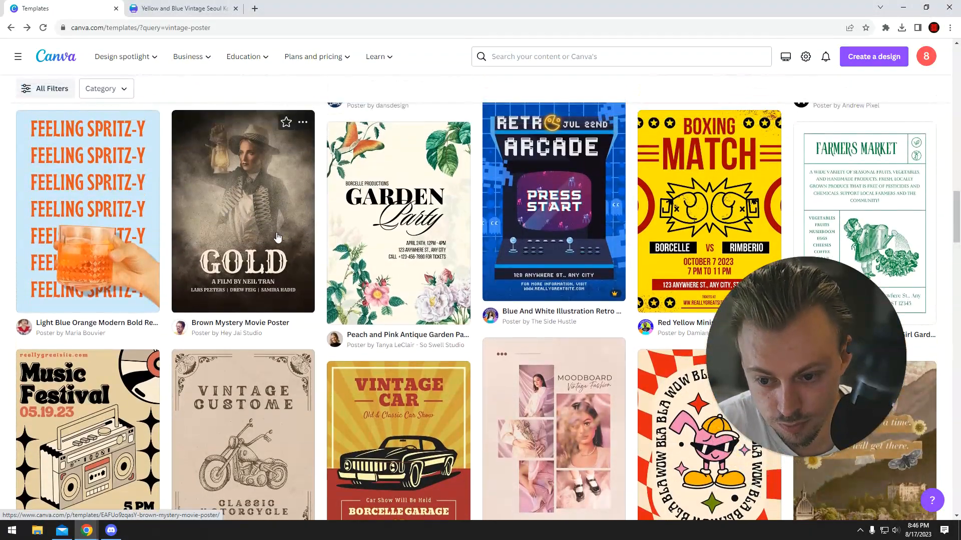
{"action": "scroll", "coordinate": [277, 238], "scroll_direction": "down", "scroll_amount": 6}
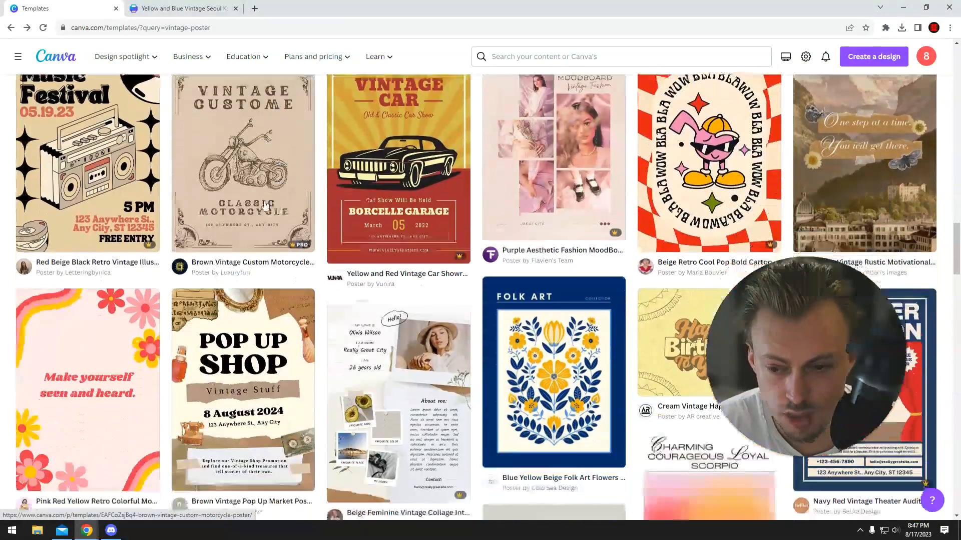
{"action": "left_click", "coordinate": [206, 8]}
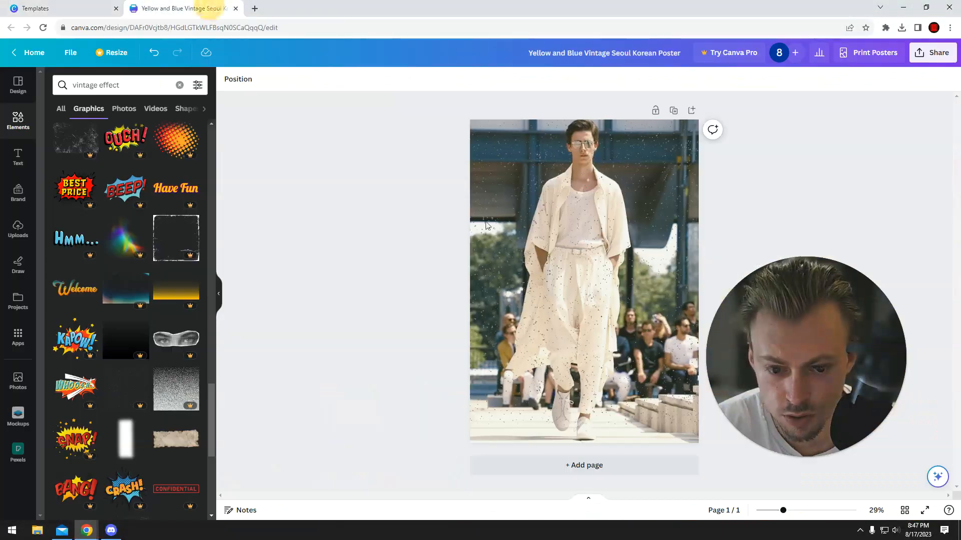
{"action": "left_click", "coordinate": [114, 6]}
{"action": "scroll", "coordinate": [422, 284], "scroll_direction": "down", "scroll_amount": 7}
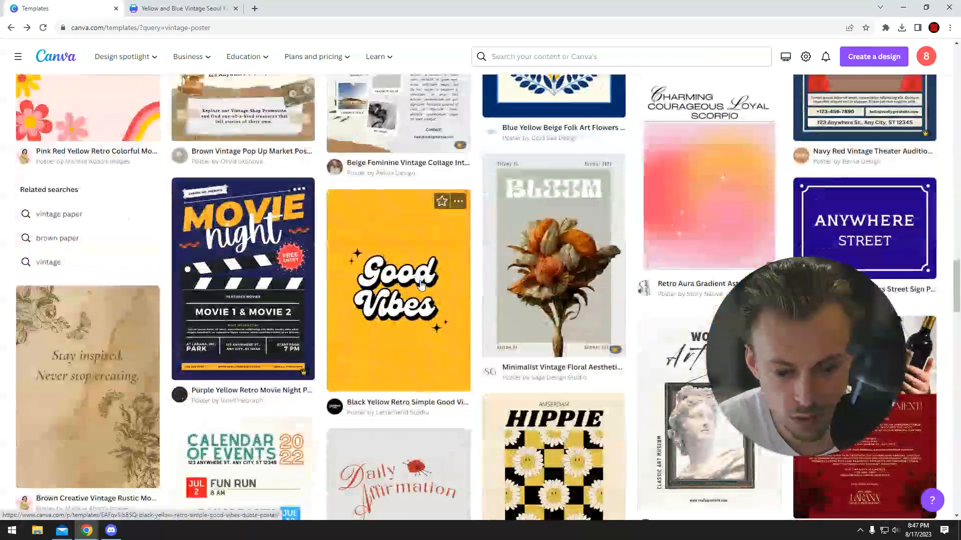
{"action": "scroll", "coordinate": [421, 283], "scroll_direction": "down", "scroll_amount": 8}
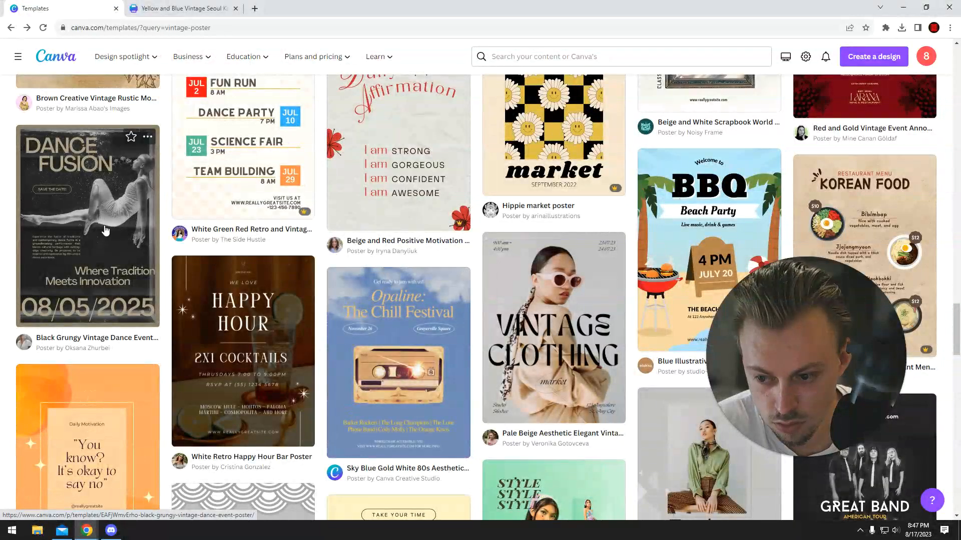
Step: Preview the Black Grungy Vintage Dance Event Poster and the Sky Blue Gold White 80s Aesthetic Music poster templates
{"action": "left_click", "coordinate": [96, 180]}
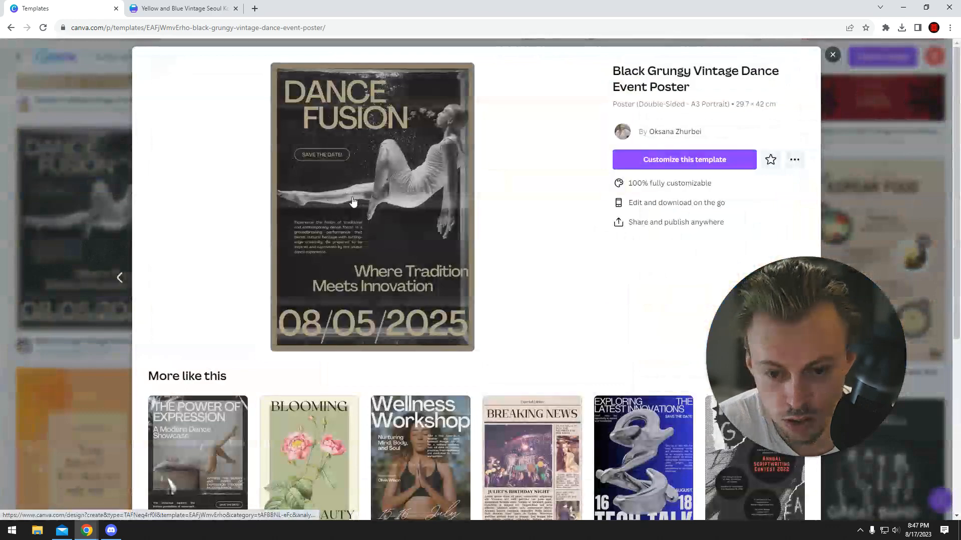
{"action": "left_click", "coordinate": [97, 191]}
{"action": "scroll", "coordinate": [314, 259], "scroll_direction": "down", "scroll_amount": 3}
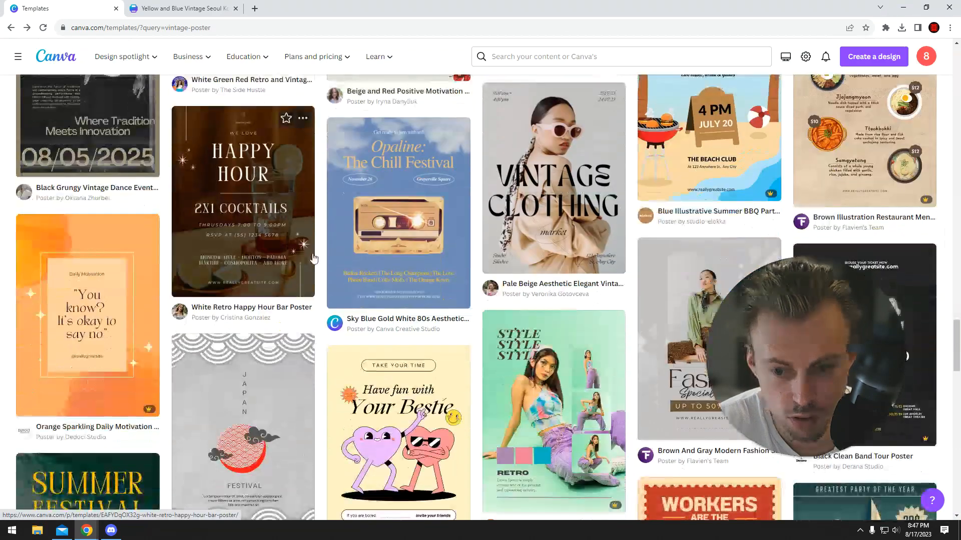
{"action": "left_click", "coordinate": [413, 152]}
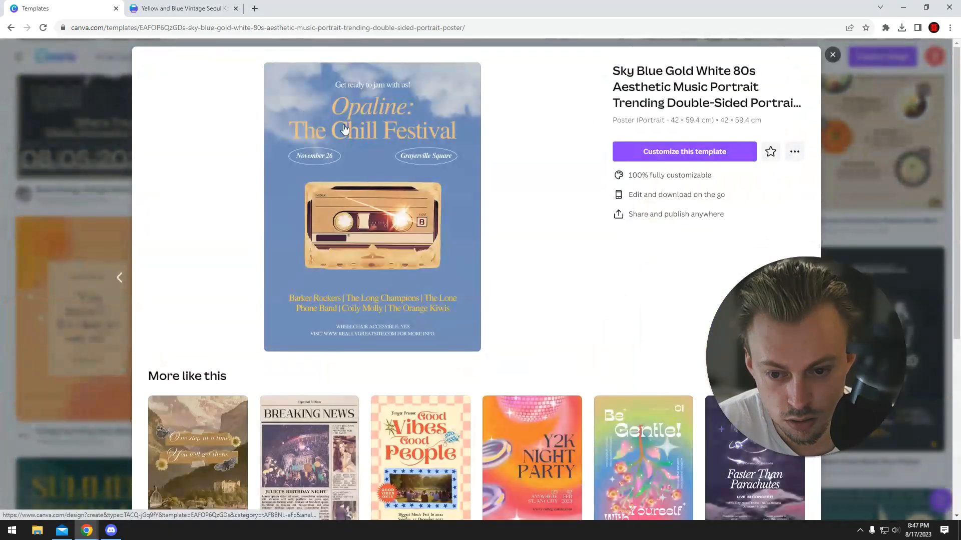
{"action": "left_click", "coordinate": [74, 145]}
{"action": "scroll", "coordinate": [273, 212], "scroll_direction": "down", "scroll_amount": 4}
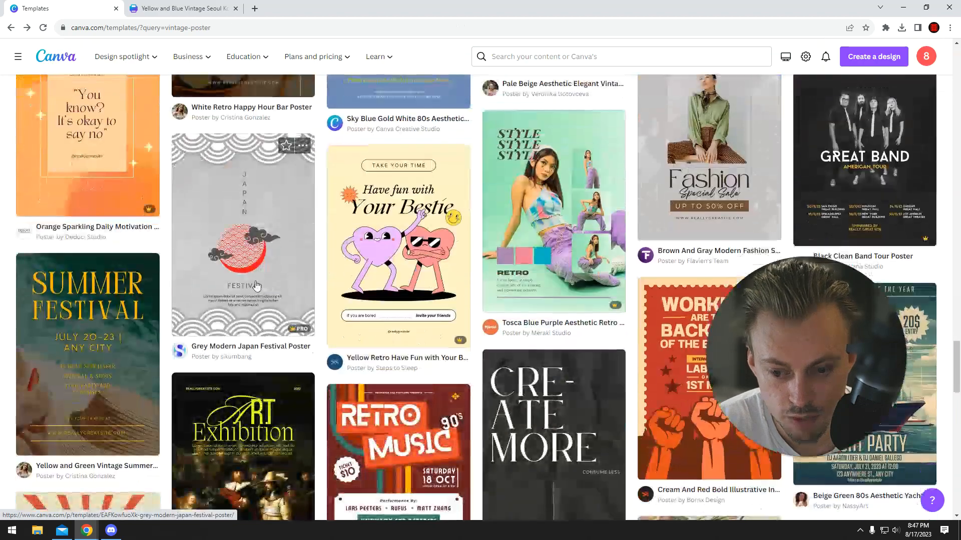
Step: Preview the Grey Modern Japan Festival Poster template and look through further vintage templates
{"action": "left_click", "coordinate": [273, 237]}
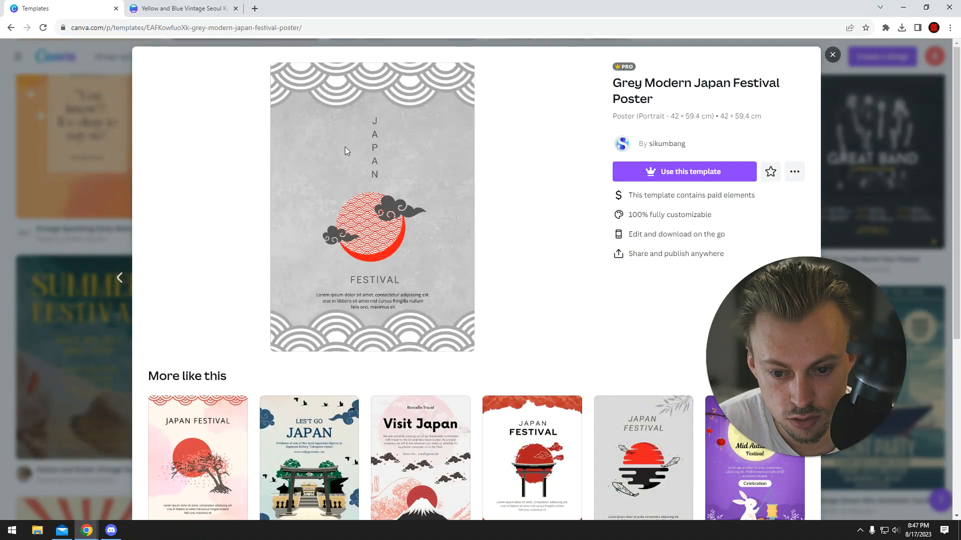
{"action": "left_click", "coordinate": [60, 238]}
{"action": "scroll", "coordinate": [229, 275], "scroll_direction": "down", "scroll_amount": 4}
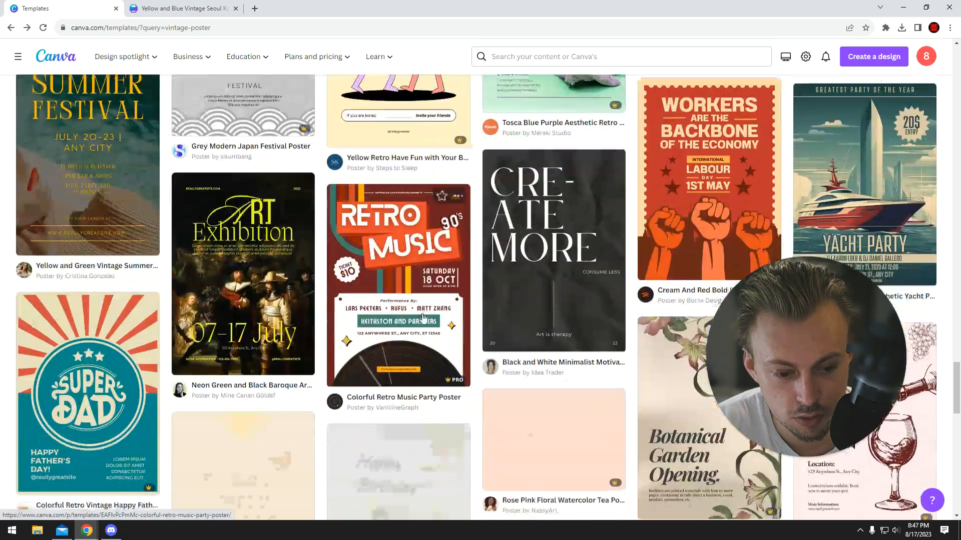
{"action": "left_click", "coordinate": [74, 364]}
{"action": "left_click", "coordinate": [79, 183]}
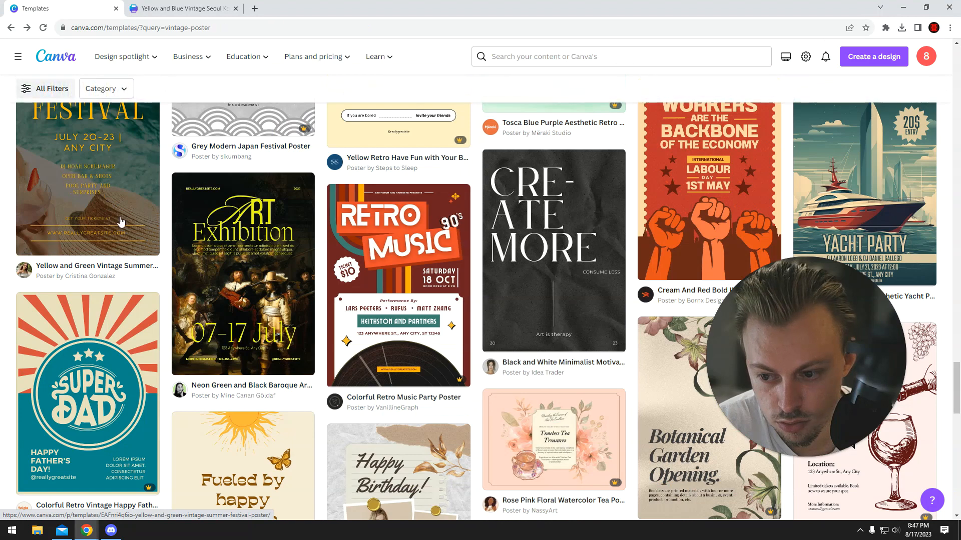
{"action": "scroll", "coordinate": [140, 227], "scroll_direction": "up", "scroll_amount": 1}
{"action": "scroll", "coordinate": [374, 317], "scroll_direction": "down", "scroll_amount": 4}
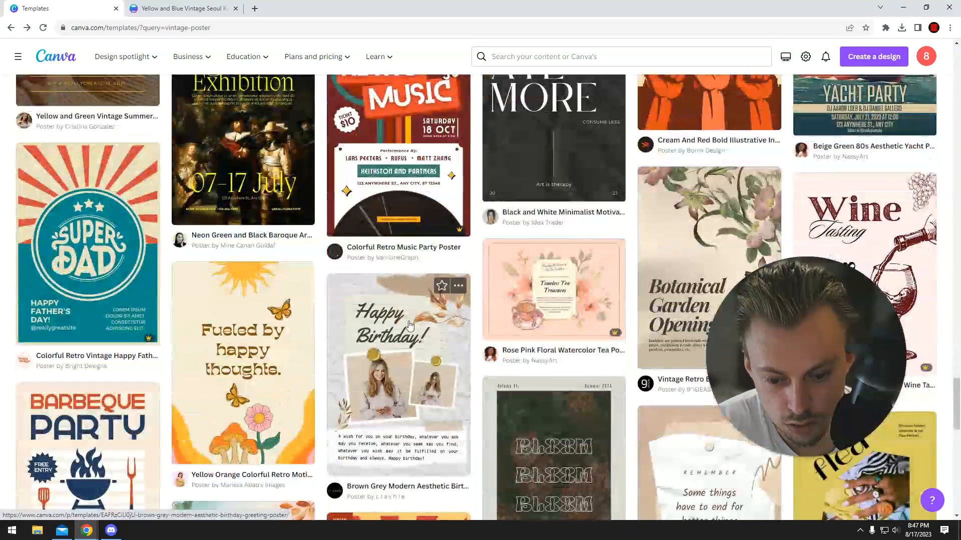
{"action": "left_click", "coordinate": [374, 316]}
{"action": "left_click", "coordinate": [116, 146]}
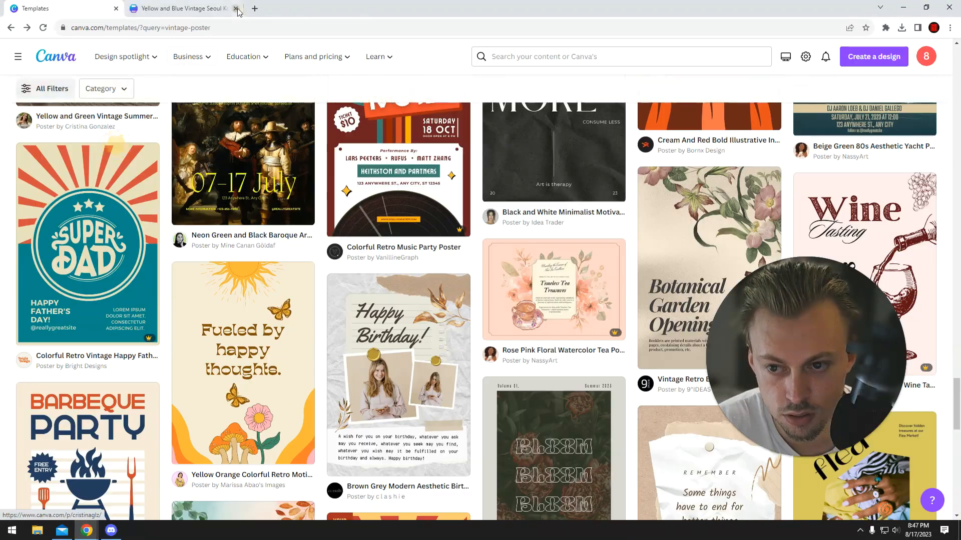
Step: Reload the poster design, and close the poster print offer and remove the fine speckled texture from the photo
{"action": "right_click", "coordinate": [188, 4]}
{"action": "left_click", "coordinate": [213, 76]}
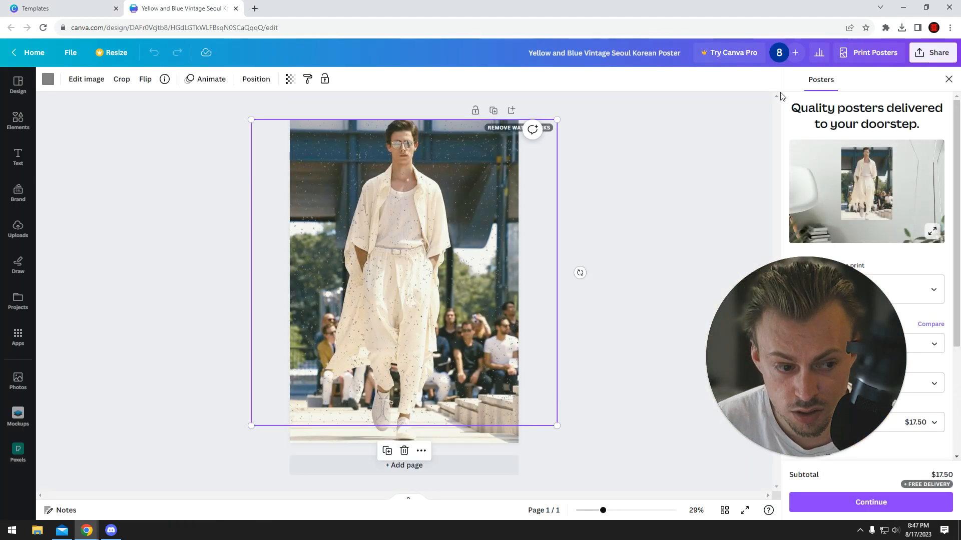
{"action": "left_click", "coordinate": [948, 79]}
Step: Search the elements library for "old grain" and show all matching graphics
{"action": "left_click", "coordinate": [18, 119]}
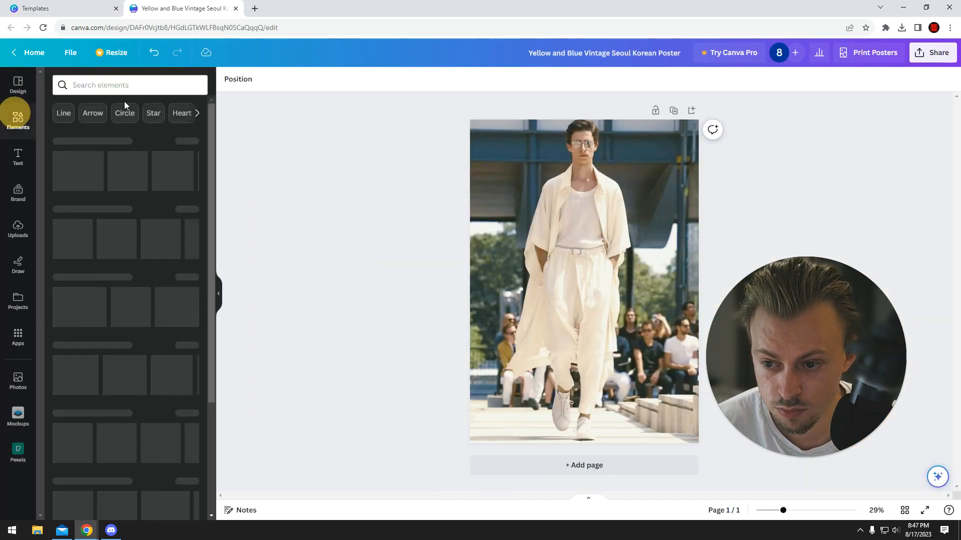
{"action": "left_click", "coordinate": [131, 89]}
{"action": "type", "text": "old grain"}
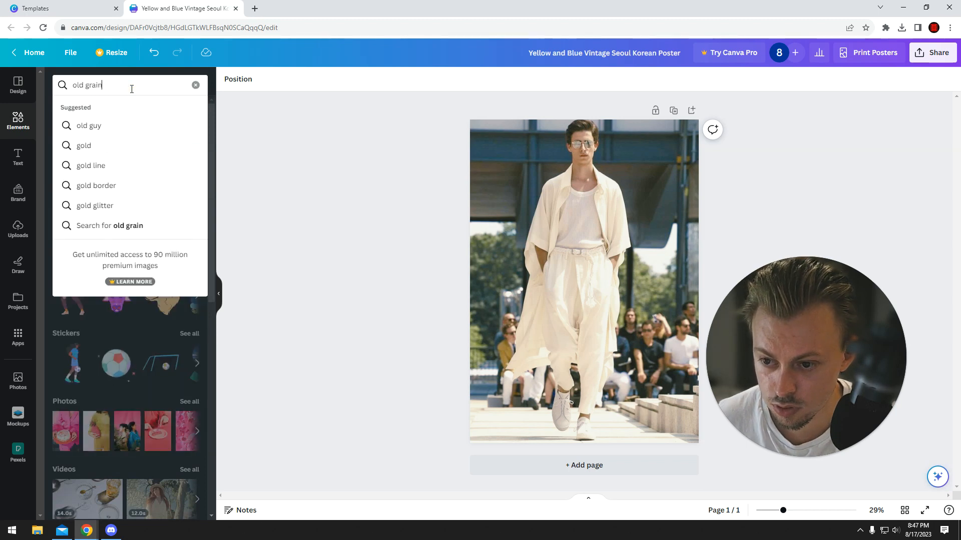
{"action": "key", "text": "Return"}
{"action": "left_click", "coordinate": [189, 165]}
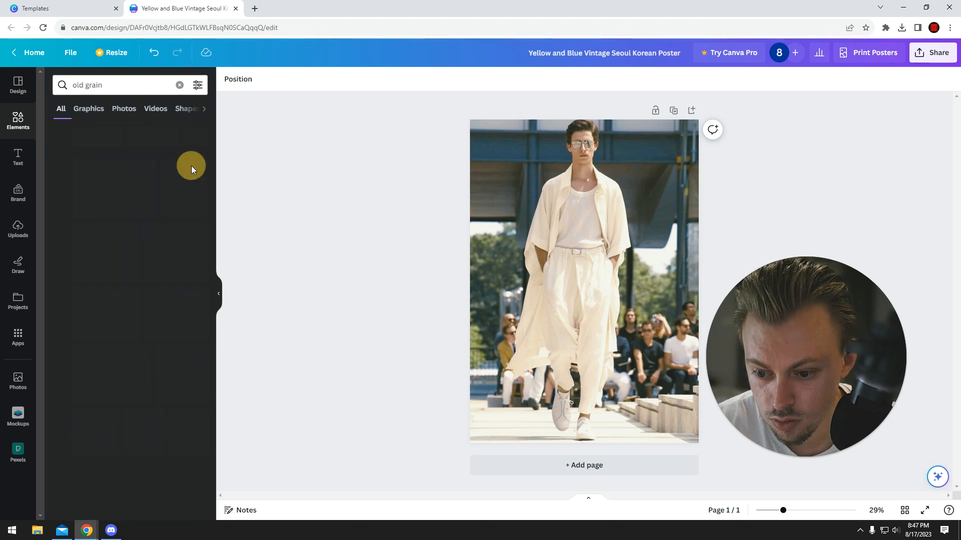
Step: Try a black grain texture from the old grain graphics enlarged beyond the page width over the photo, and delete it
{"action": "scroll", "coordinate": [160, 285], "scroll_direction": "down", "scroll_amount": 1}
{"action": "left_click_drag", "start_coordinate": [483, 213], "coordinate": [496, 166]}
{"action": "left_click_drag", "start_coordinate": [549, 218], "coordinate": [792, 460]}
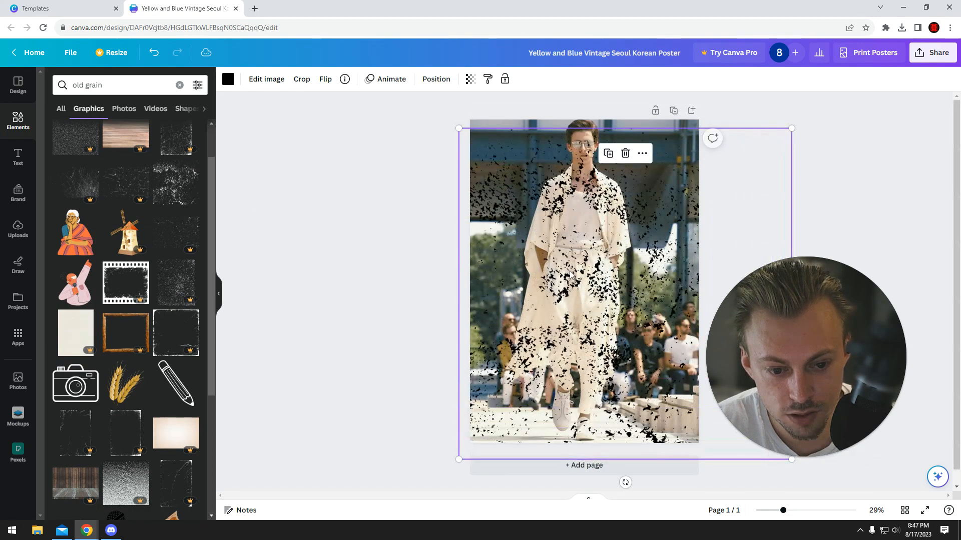
{"action": "left_click_drag", "start_coordinate": [570, 275], "coordinate": [546, 240]}
{"action": "key", "text": "Delete"}
Step: Try the dark teal light-leak graphic enlarged over the upper part of the photo, and delete it
{"action": "scroll", "coordinate": [96, 315], "scroll_direction": "down", "scroll_amount": 10}
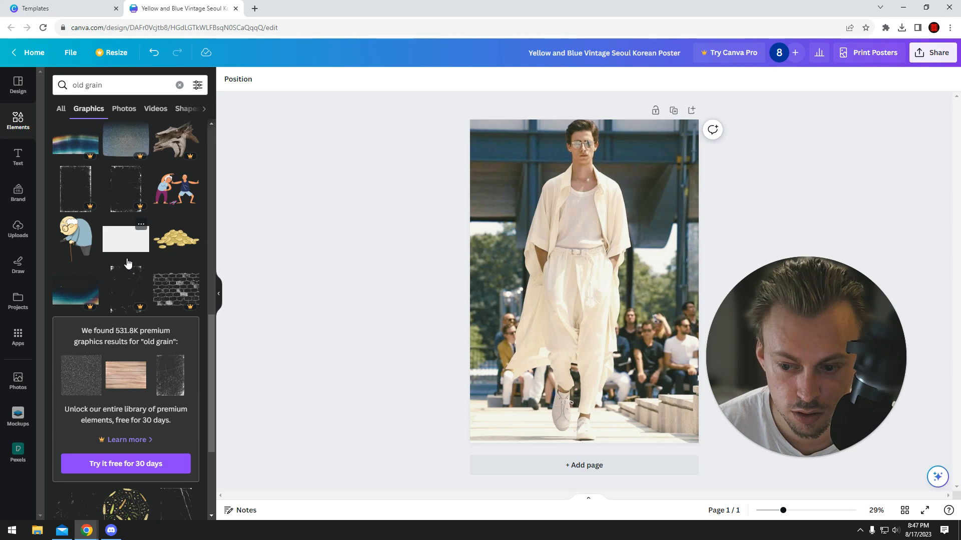
{"action": "left_click", "coordinate": [73, 291]}
{"action": "left_click_drag", "start_coordinate": [532, 210], "coordinate": [379, 109]}
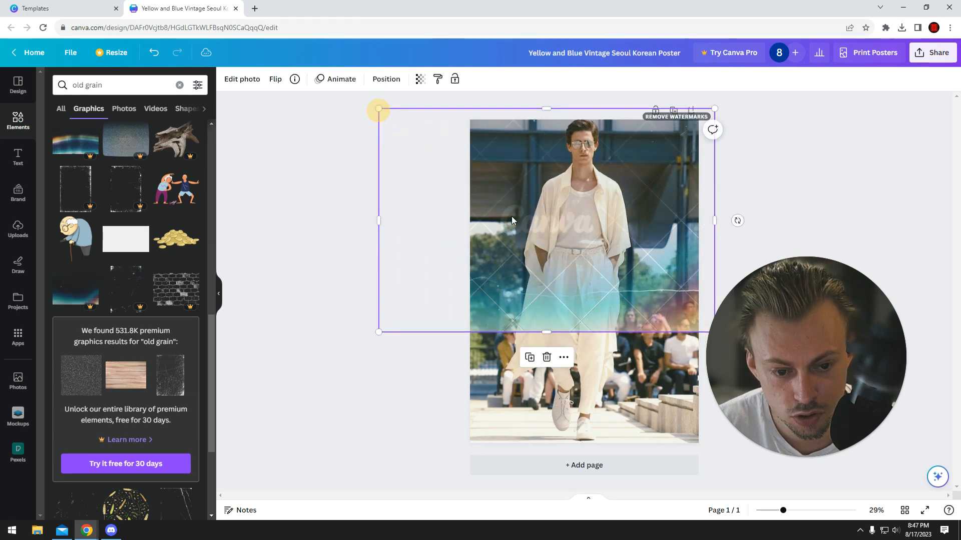
{"action": "left_click_drag", "start_coordinate": [485, 183], "coordinate": [511, 199]}
{"action": "key", "text": "Delete"}
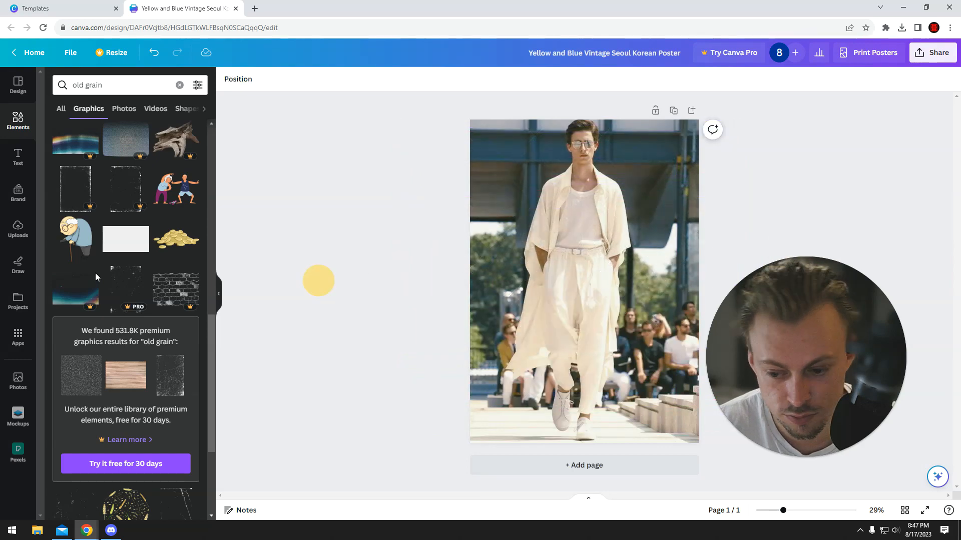
Step: Look through the rest of the old grain graphics and search the elements library for "breaks"
{"action": "scroll", "coordinate": [103, 157], "scroll_direction": "down", "scroll_amount": 6}
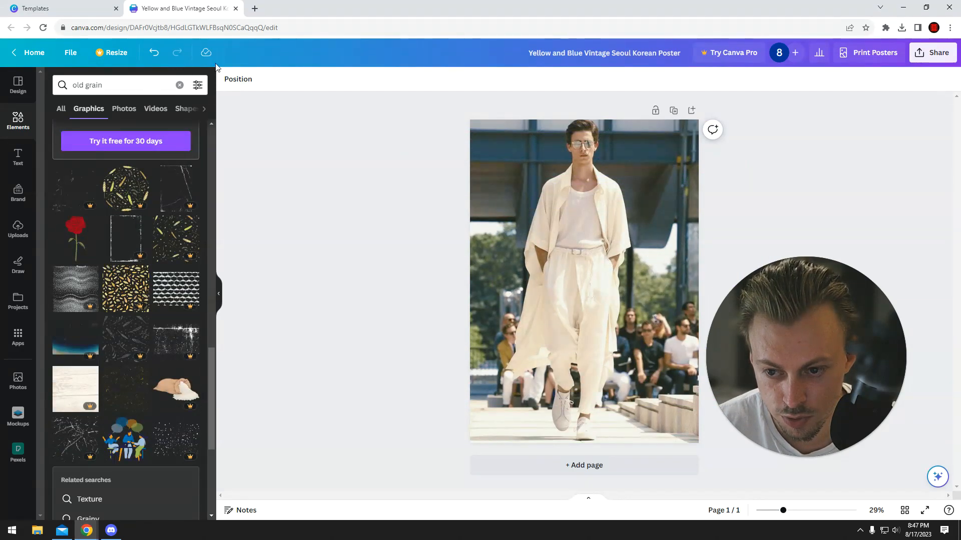
{"action": "scroll", "coordinate": [138, 225], "scroll_direction": "down", "scroll_amount": 4}
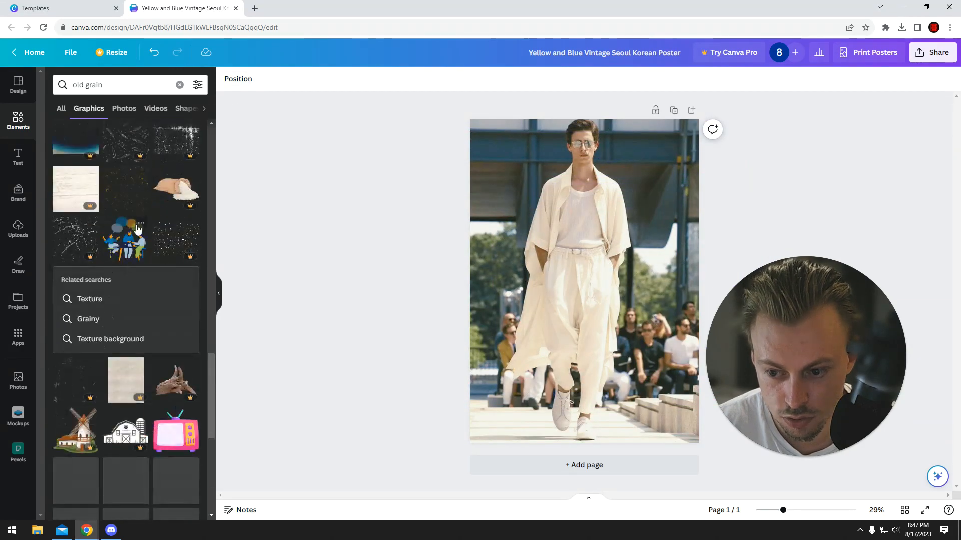
{"action": "left_click", "coordinate": [581, 236]}
{"action": "left_click", "coordinate": [54, 85]}
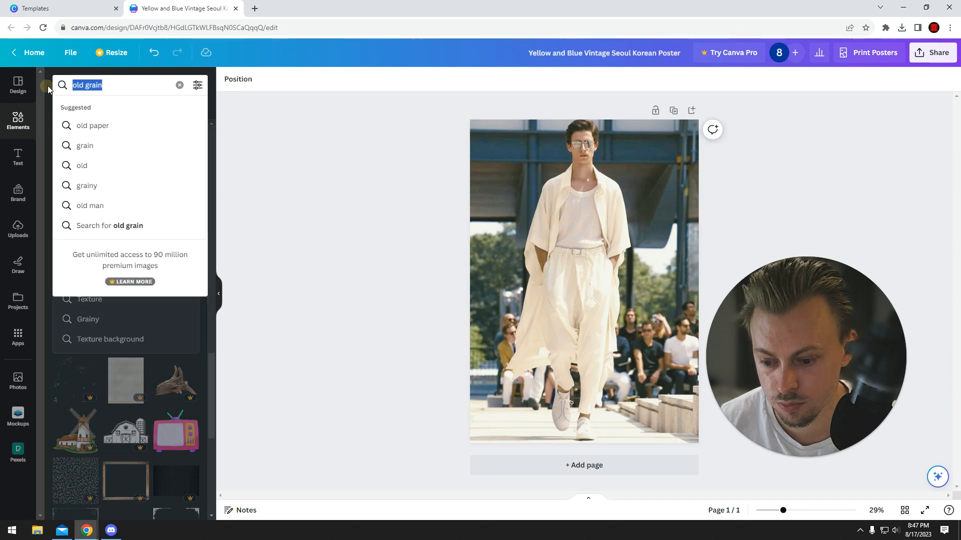
{"action": "type", "text": "rip"}
{"action": "key", "text": "BackSpace"}
{"action": "key", "text": "BackSpace"}
{"action": "key", "text": "BackSpace"}
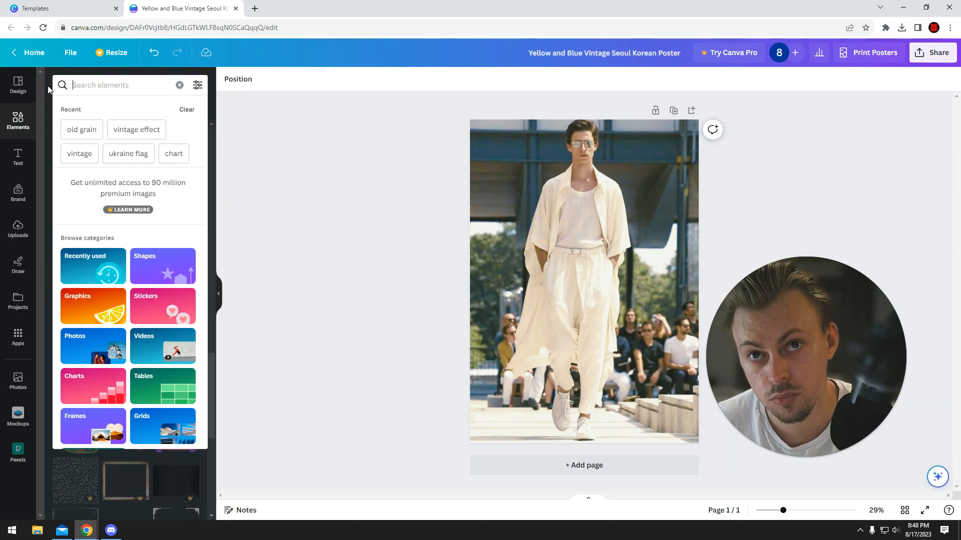
{"action": "type", "text": "breaks"}
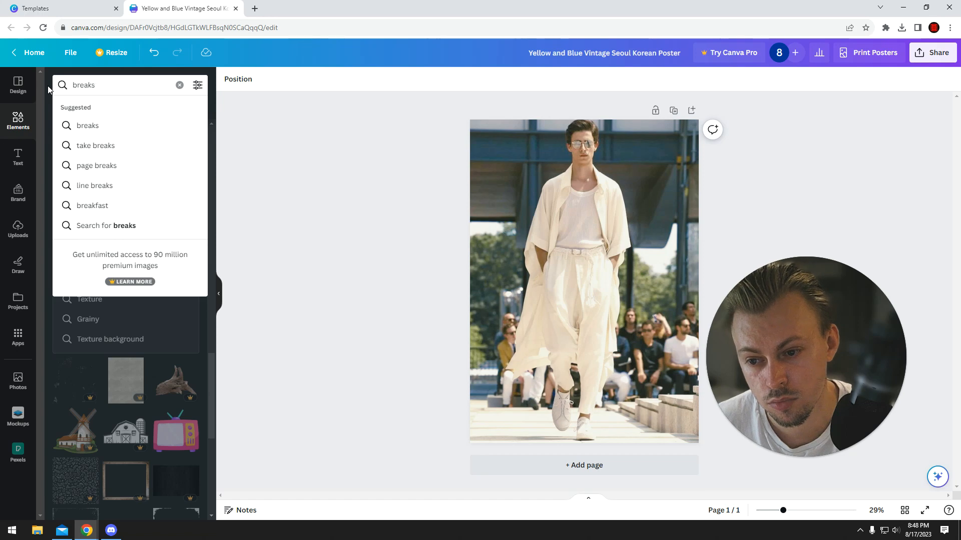
{"action": "key", "text": "Return"}
Step: Search the graphics for "cracks" and look through the textures
{"action": "left_click", "coordinate": [123, 86]}
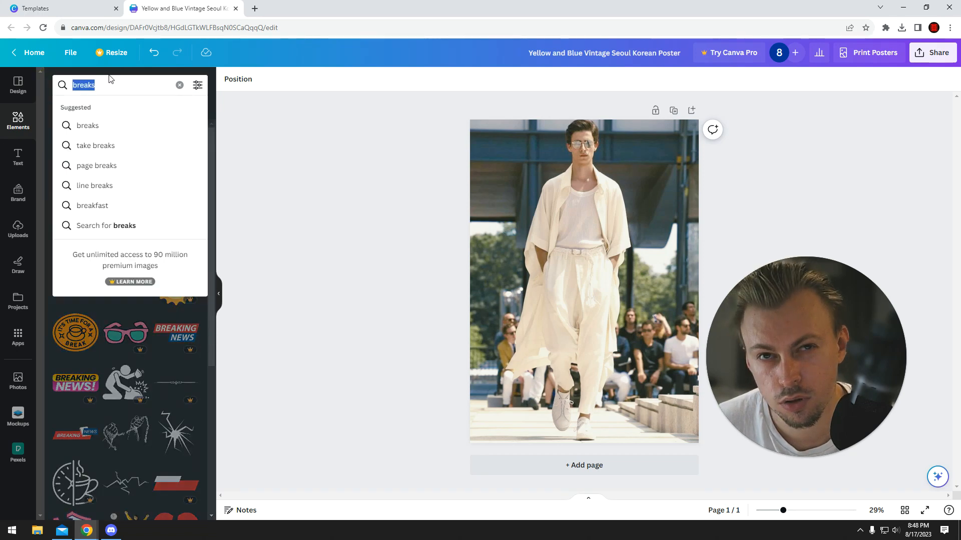
{"action": "type", "text": "cracks"}
{"action": "key", "text": "Return"}
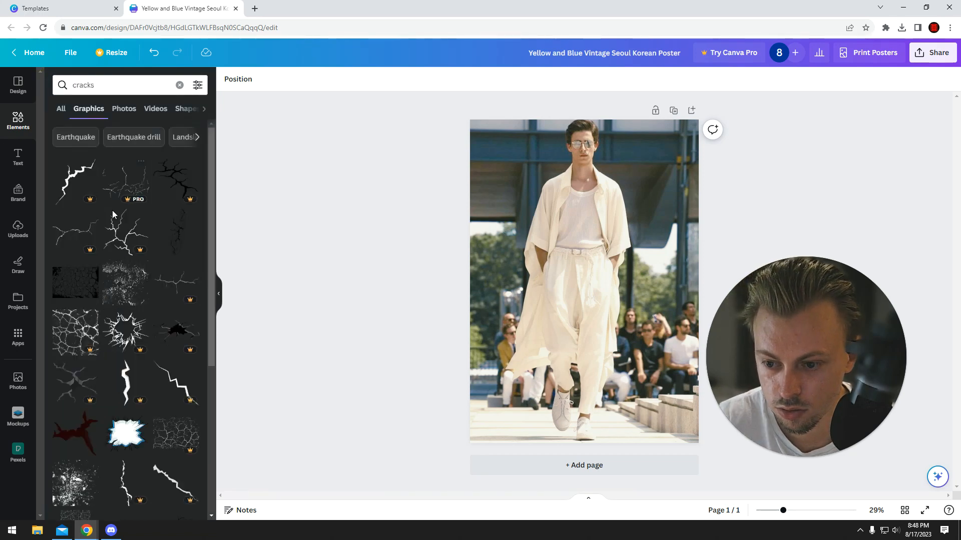
{"action": "scroll", "coordinate": [129, 350], "scroll_direction": "down", "scroll_amount": 3}
{"action": "scroll", "coordinate": [130, 250], "scroll_direction": "up", "scroll_amount": 3}
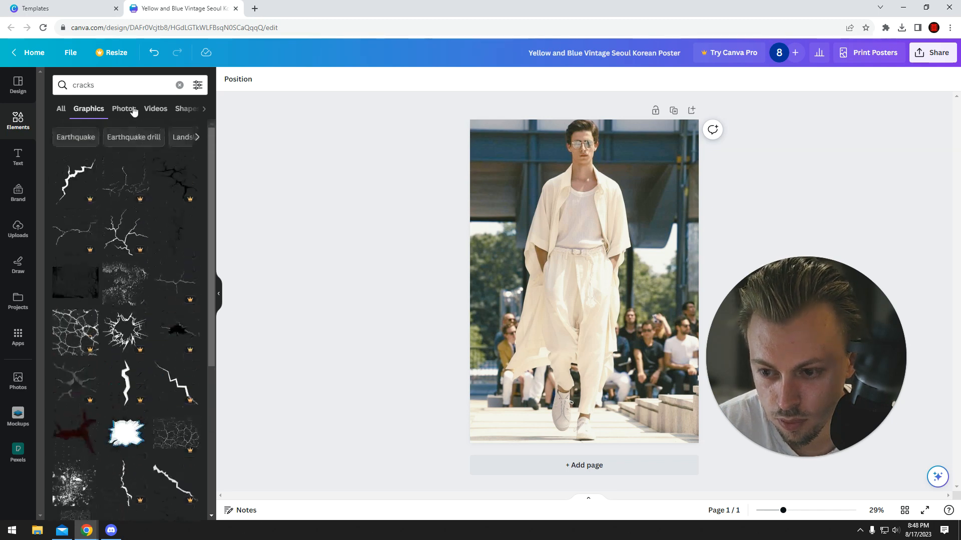
Step: Search the graphics for "old paper" and look through the paper textures
{"action": "left_click", "coordinate": [135, 86]}
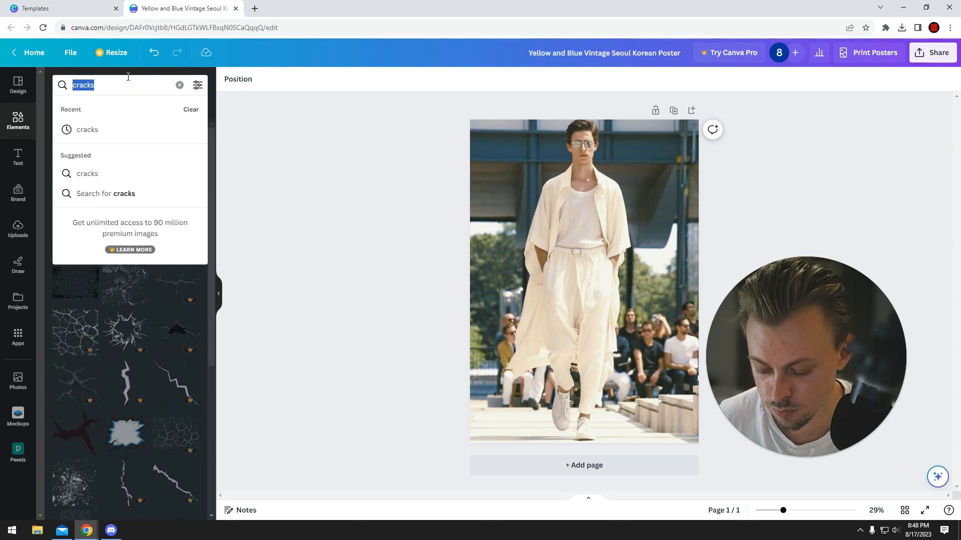
{"action": "type", "text": "old "}
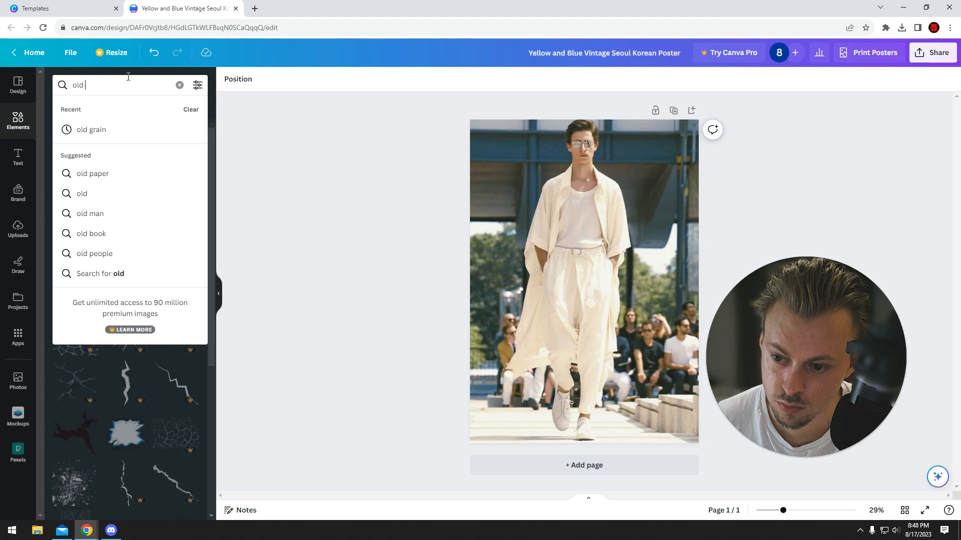
{"action": "type", "text": "p"}
{"action": "key", "text": "Return"}
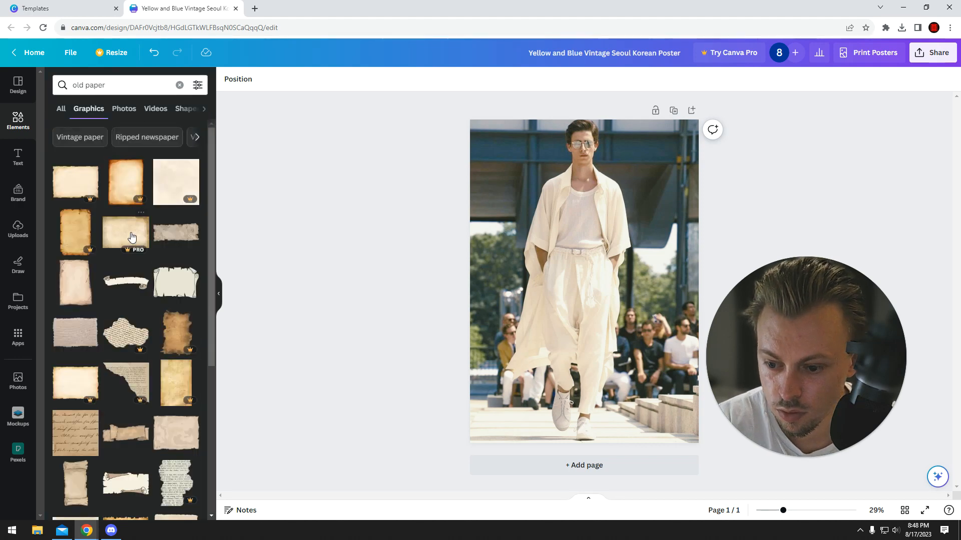
{"action": "scroll", "coordinate": [128, 251], "scroll_direction": "down", "scroll_amount": 3}
{"action": "scroll", "coordinate": [128, 250], "scroll_direction": "up", "scroll_amount": 3}
Step: Change the graphics search to "old image" and browse the matching graphics
{"action": "double_click", "coordinate": [94, 86]}
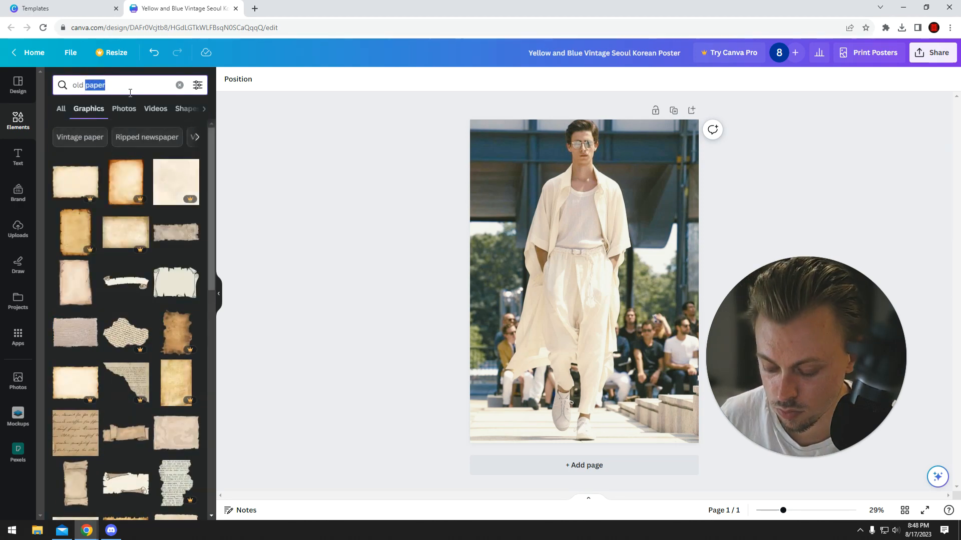
{"action": "type", "text": "image"}
{"action": "key", "text": "Return"}
{"action": "scroll", "coordinate": [115, 245], "scroll_direction": "down", "scroll_amount": 4}
{"action": "scroll", "coordinate": [115, 243], "scroll_direction": "up", "scroll_amount": 4}
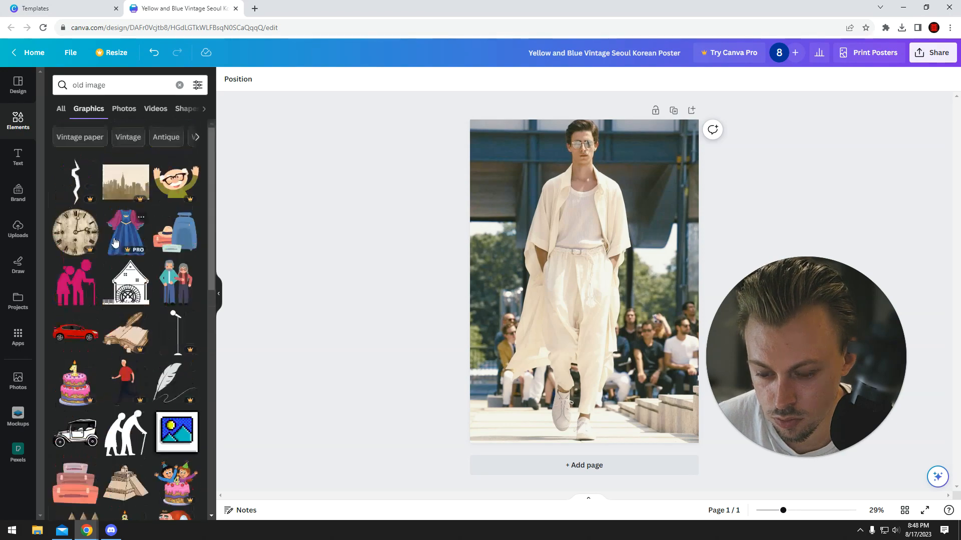
Step: Replace the search term with "vintage" to list vintage graphics
{"action": "double_click", "coordinate": [98, 87]}
{"action": "type", "text": "g"}
{"action": "key", "text": "BackSpace"}
{"action": "key", "text": "BackSpace"}
{"action": "key", "text": "BackSpace"}
{"action": "key", "text": "BackSpace"}
{"action": "key", "text": "BackSpace"}
{"action": "type", "text": "v"}
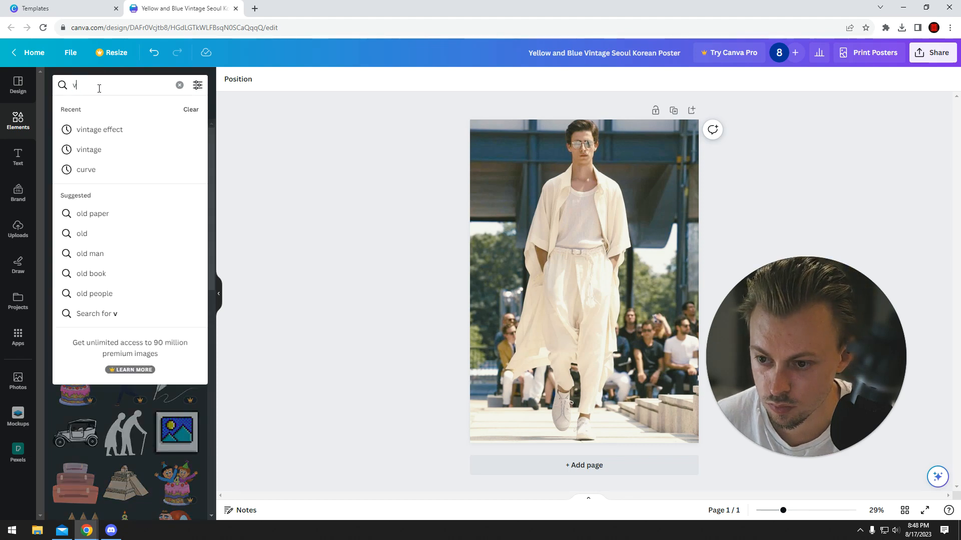
{"action": "type", "text": "intage"}
{"action": "key", "text": "Return"}
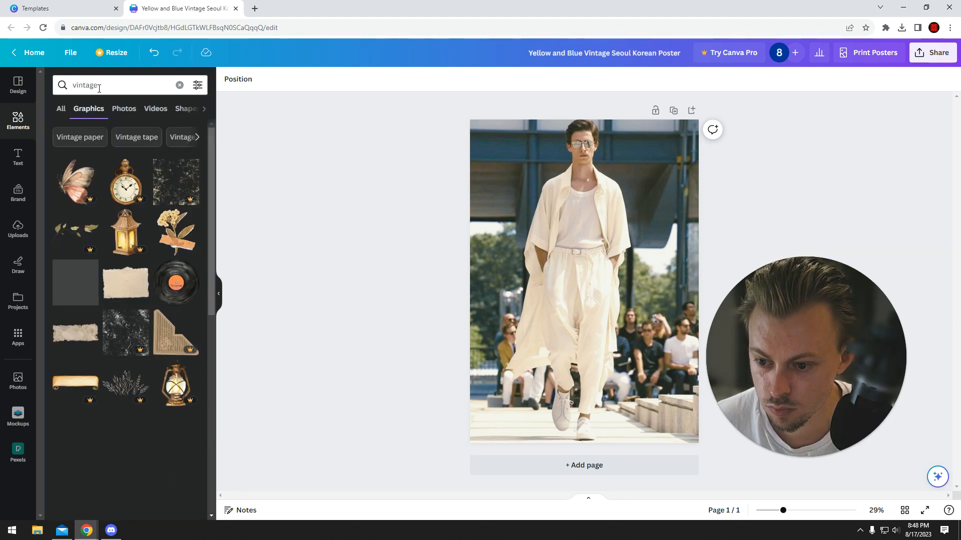
Step: Try the scratched vintage texture enlarged over the whole photo with adjusted transparency, and delete it
{"action": "left_click_drag", "start_coordinate": [238, 186], "coordinate": [522, 191]}
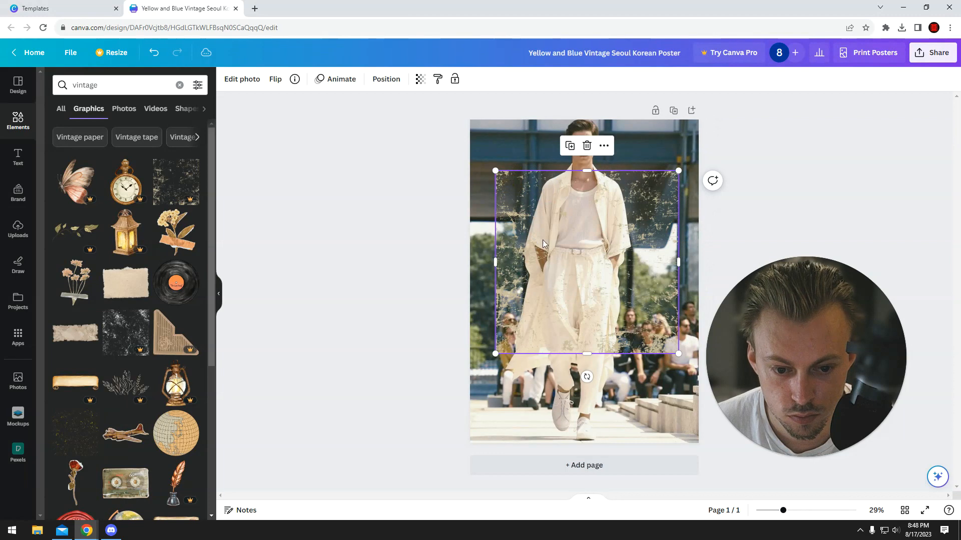
{"action": "left_click_drag", "start_coordinate": [649, 302], "coordinate": [779, 456]}
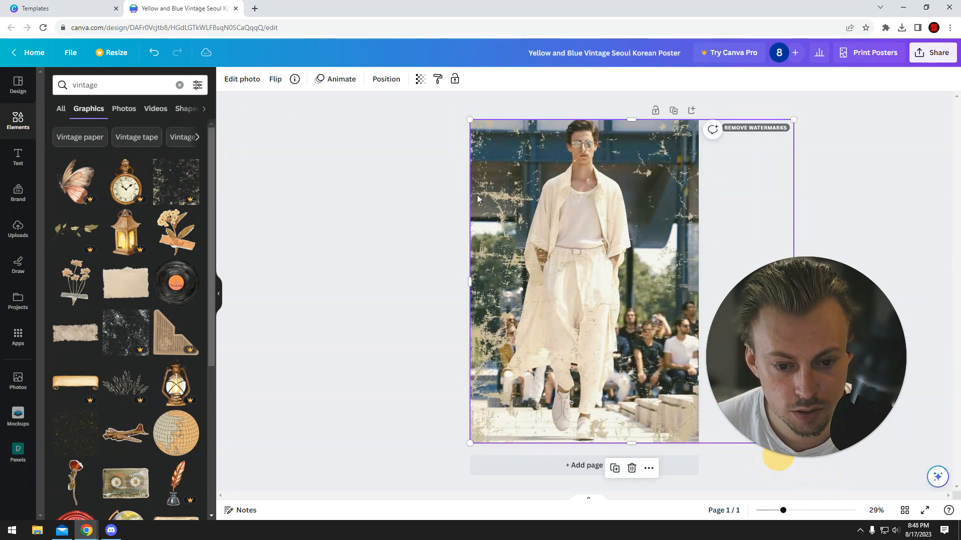
{"action": "left_click", "coordinate": [419, 80]}
{"action": "mouse_move", "coordinate": [419, 119]}
{"action": "left_mouse_down"}
{"action": "mouse_move", "coordinate": [355, 121]}
{"action": "mouse_move", "coordinate": [403, 122]}
{"action": "left_mouse_up"}
{"action": "left_click", "coordinate": [320, 225]}
{"action": "left_click_drag", "start_coordinate": [554, 259], "coordinate": [527, 262]}
{"action": "key", "text": "Delete"}
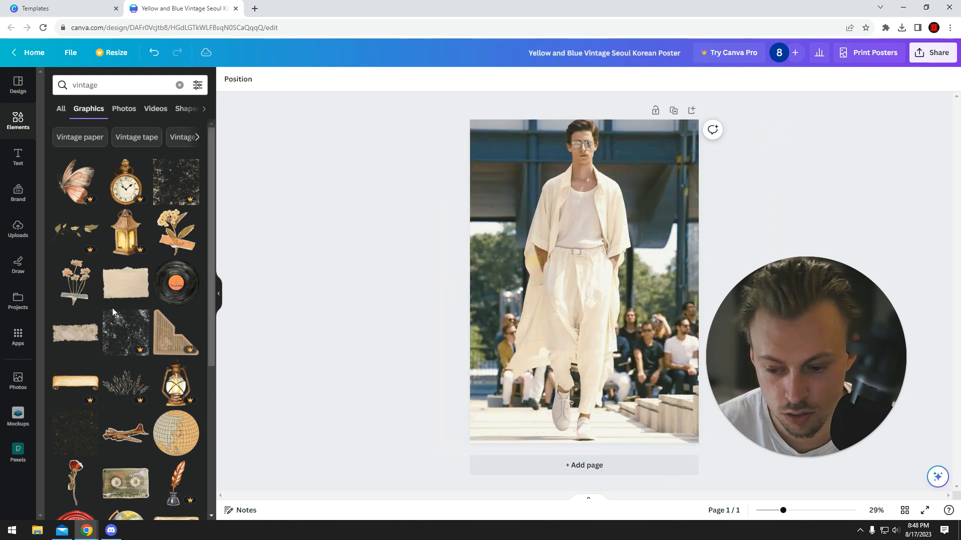
Step: Place the fine splatter texture from the vintage graphics on the photo, enlarged beyond the page width and aligned with the page's upper edge
{"action": "scroll", "coordinate": [112, 308], "scroll_direction": "down", "scroll_amount": 8}
{"action": "scroll", "coordinate": [138, 328], "scroll_direction": "down", "scroll_amount": 2}
{"action": "left_click_drag", "start_coordinate": [75, 238], "coordinate": [484, 183]}
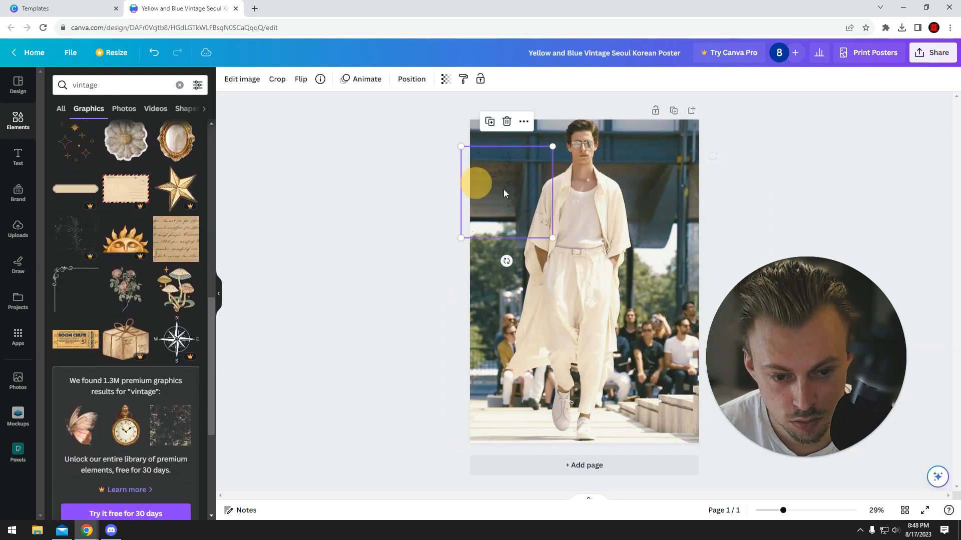
{"action": "left_click_drag", "start_coordinate": [552, 238], "coordinate": [744, 428]}
{"action": "left_click_drag", "start_coordinate": [600, 269], "coordinate": [601, 242]}
Step: Recolour the splatter texture white (#ffffff) and try a different transparency for it
{"action": "left_click", "coordinate": [470, 79]}
{"action": "left_click", "coordinate": [228, 79]}
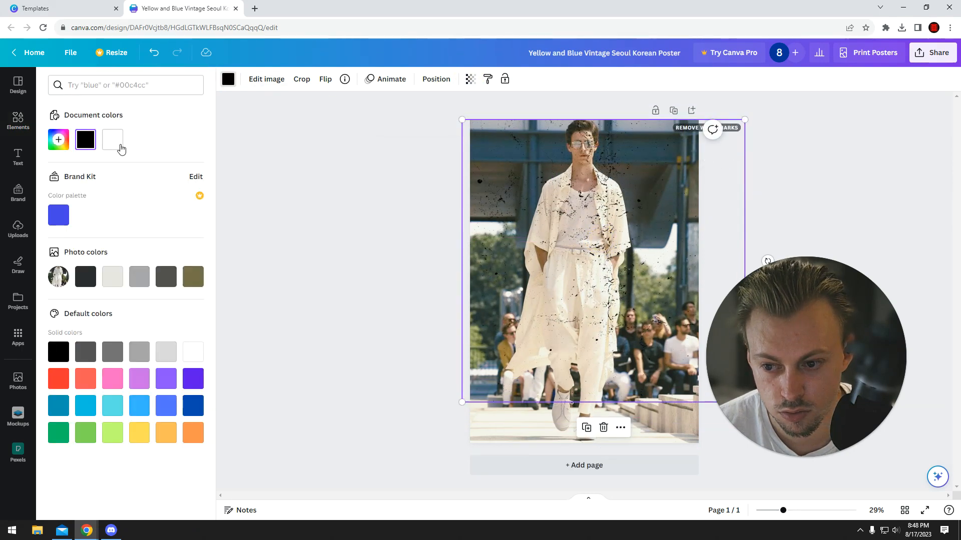
{"action": "left_click", "coordinate": [117, 145]}
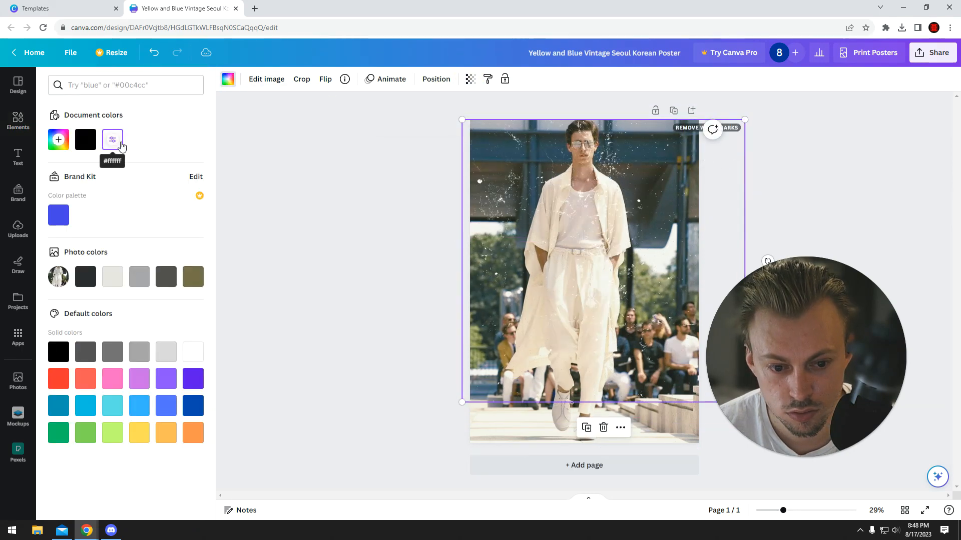
{"action": "left_click", "coordinate": [469, 80]}
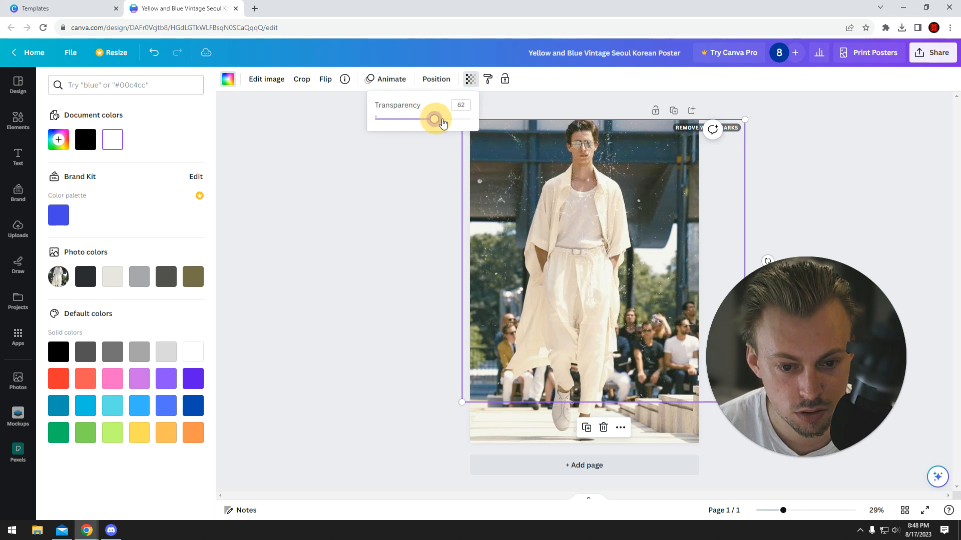
{"action": "left_click", "coordinate": [337, 170]}
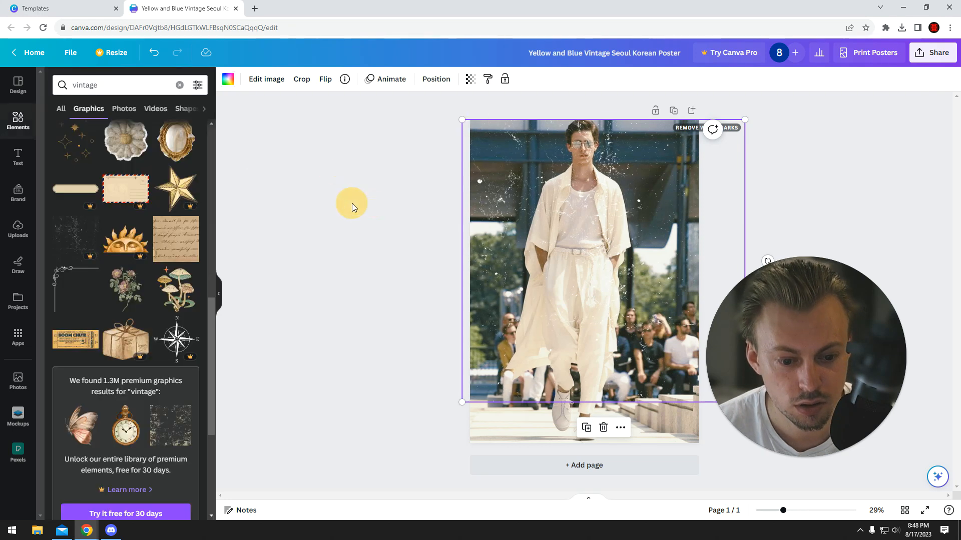
Step: Enlarge the white splatter texture further, shift it over the photo to cover the page, and deselect it
{"action": "left_click_drag", "start_coordinate": [462, 402], "coordinate": [414, 419]}
{"action": "left_click_drag", "start_coordinate": [540, 357], "coordinate": [556, 354]}
{"action": "left_click", "coordinate": [351, 350]}
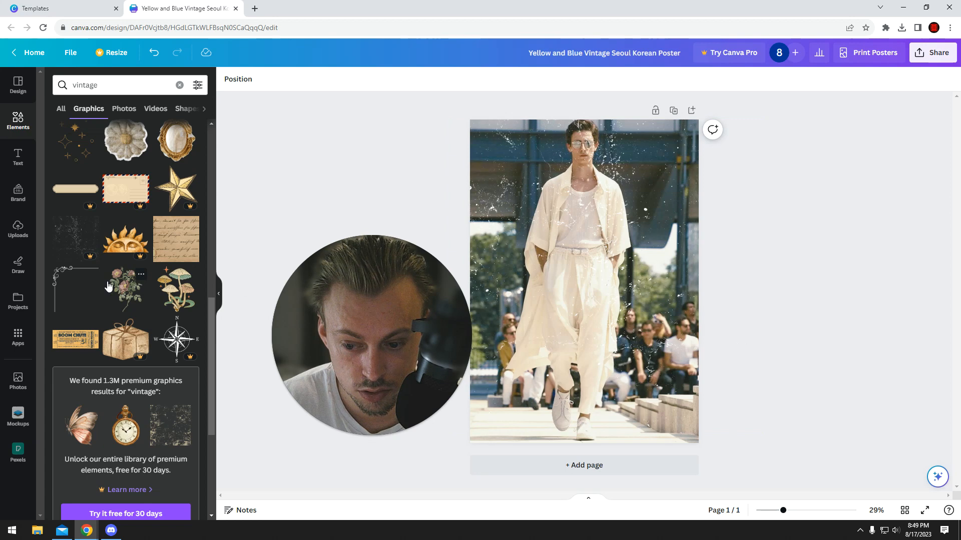
{"action": "scroll", "coordinate": [106, 278], "scroll_direction": "down", "scroll_amount": 10}
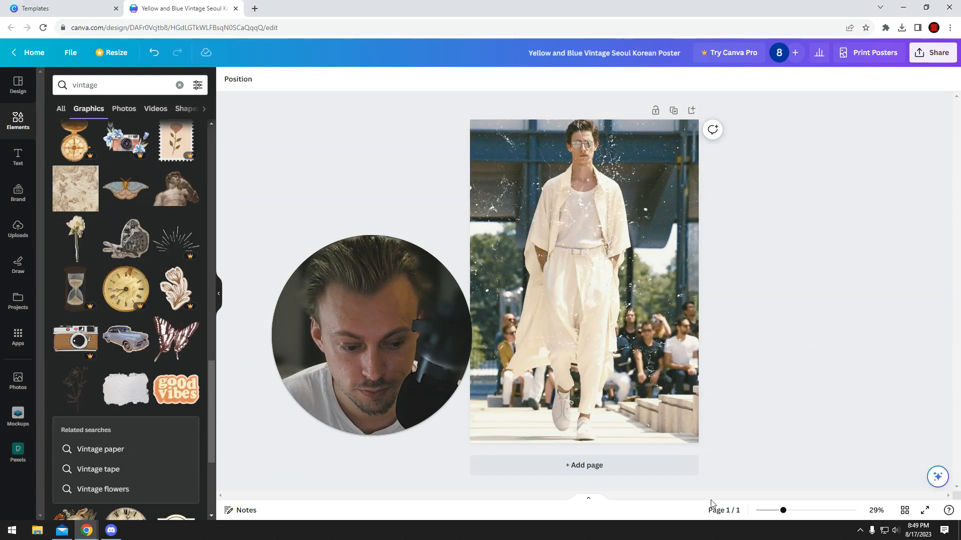